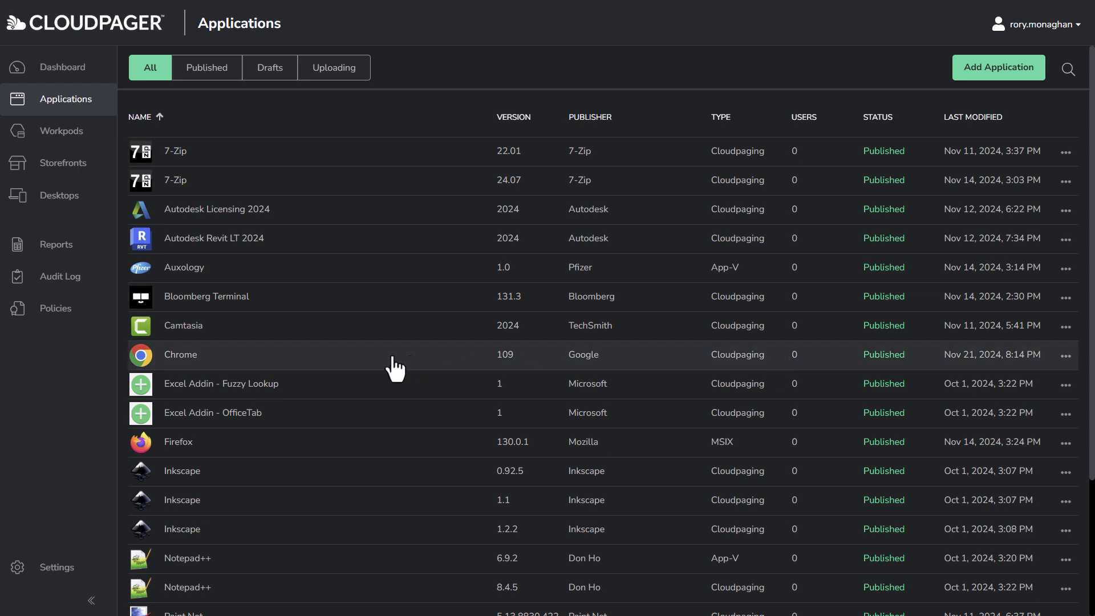
# Go to the Policies page from the sidebar and confirm no policies exist yet
pyautogui.click(59, 315)
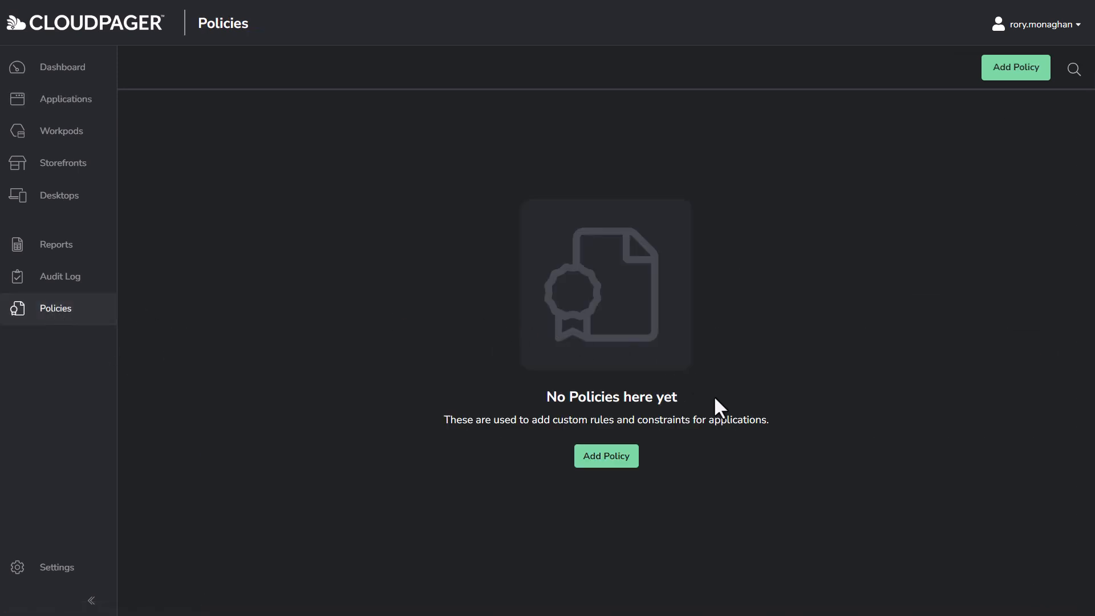
# Start a new policy and pick the Trust policy type
pyautogui.click(616, 464)
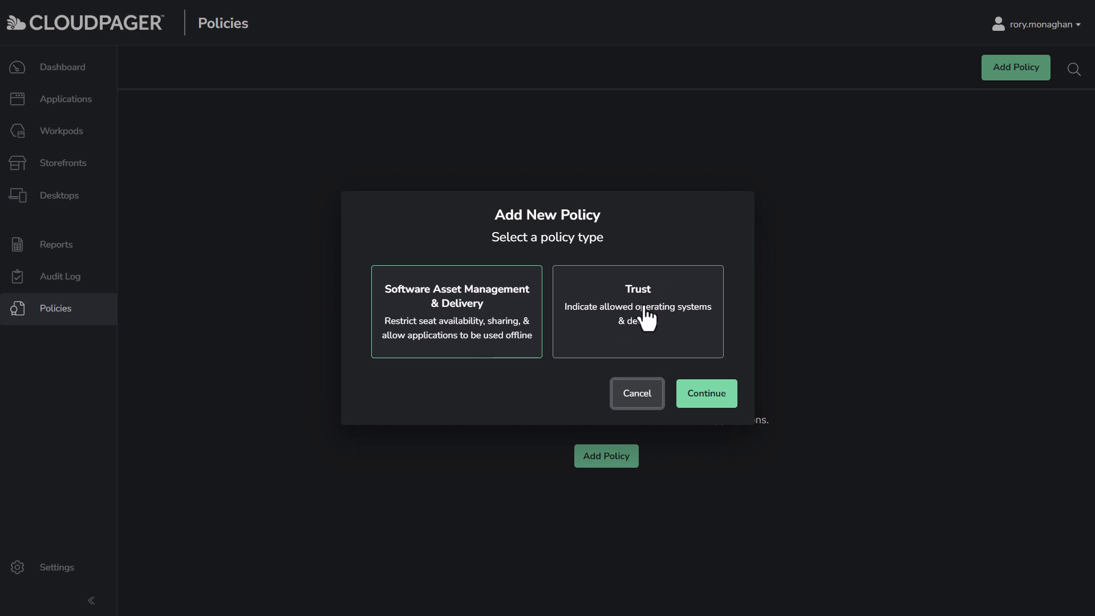
pyautogui.click(653, 348)
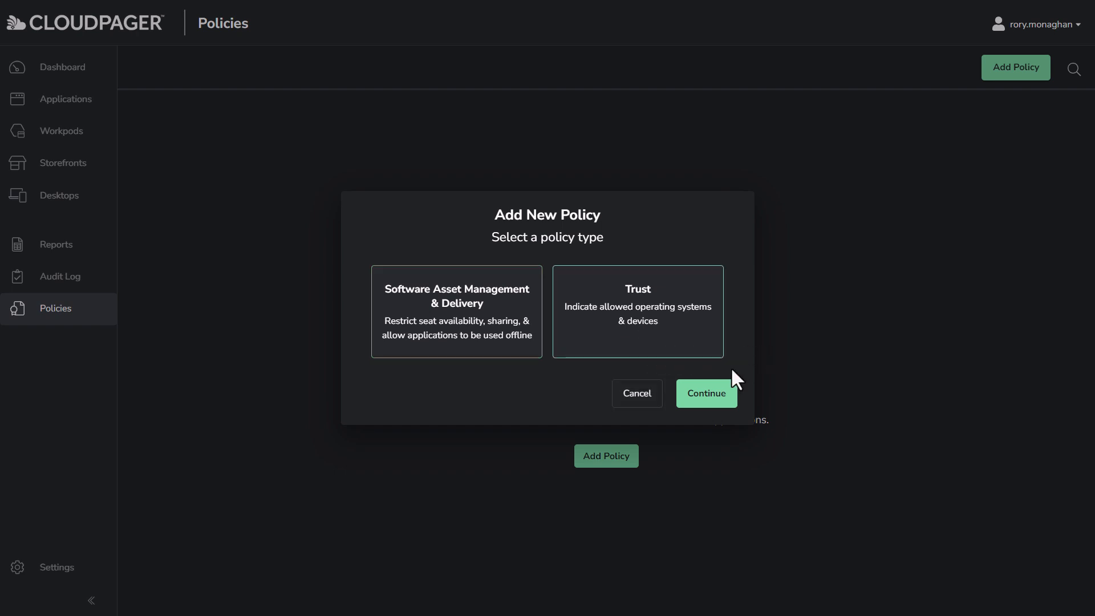
# Name the trust policy 'Limit Bloomberg to privileged devices' with description 'Policy to restrict Bloomberg to privileged devices'
pyautogui.click(725, 394)
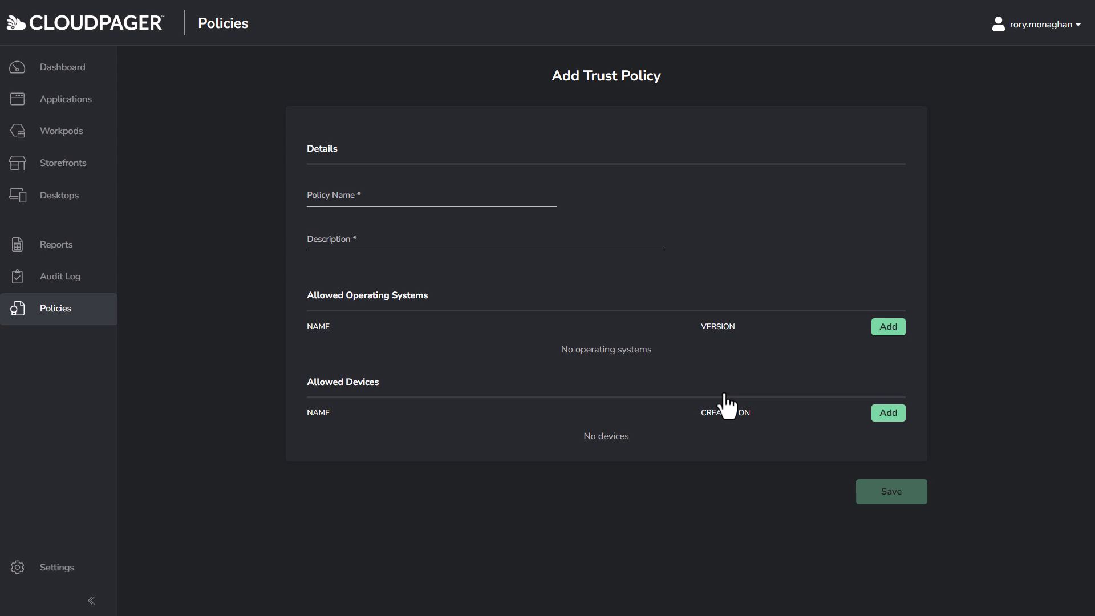
pyautogui.click(372, 193)
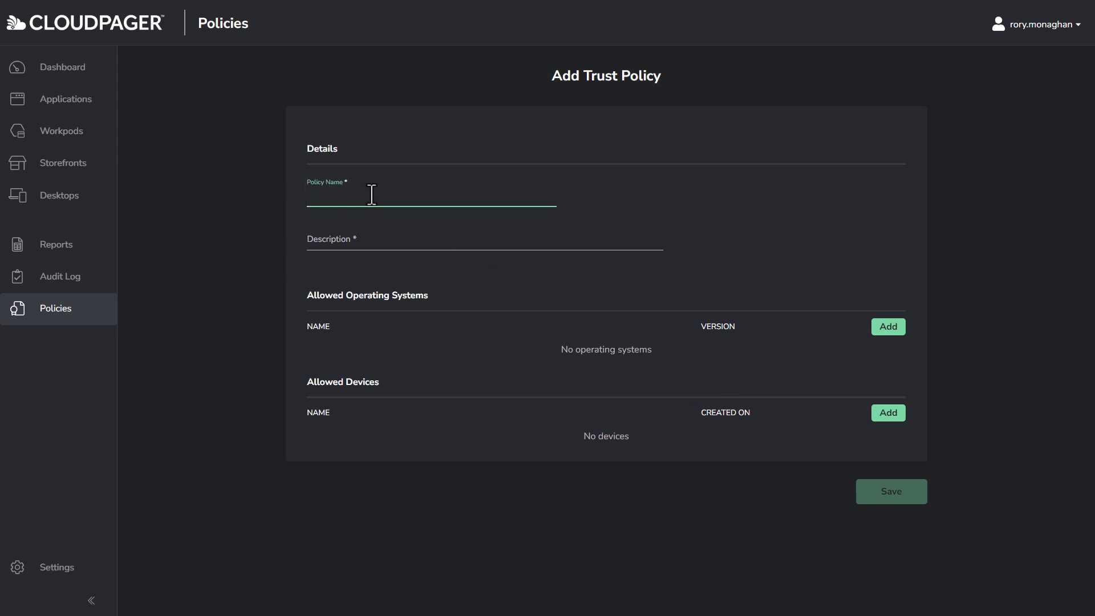
pyautogui.write('Limit Bloomberg to privileged devices')
pyautogui.click(347, 239)
pyautogui.write('Policy to restrict Bloomberg to privileged devices')
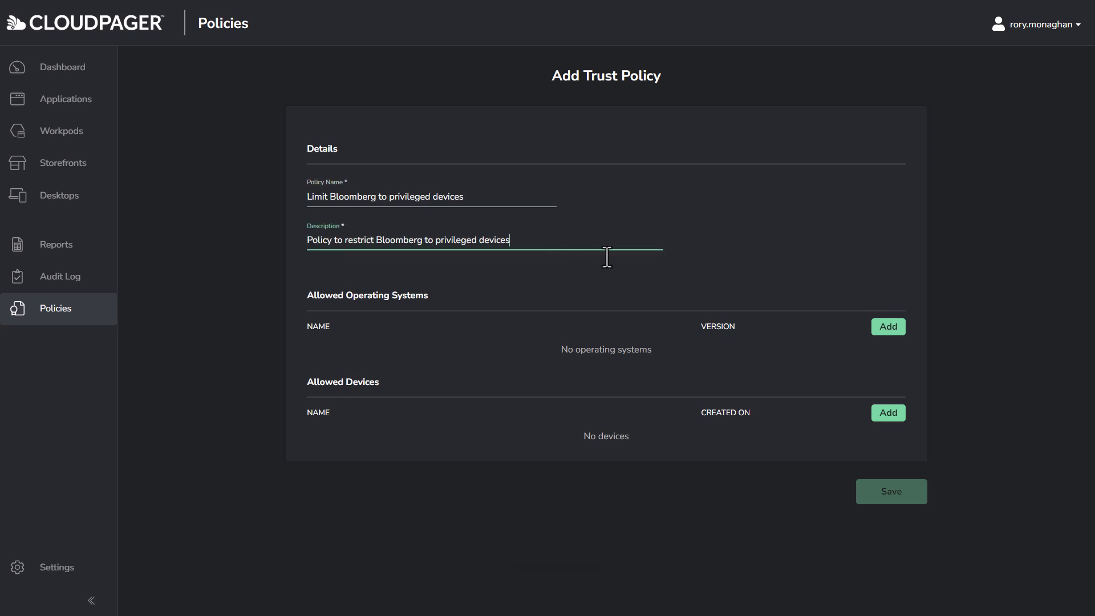
# Add the .DemoEU01 - Privileged Devices group under the policy's Allowed Devices
pyautogui.click(893, 421)
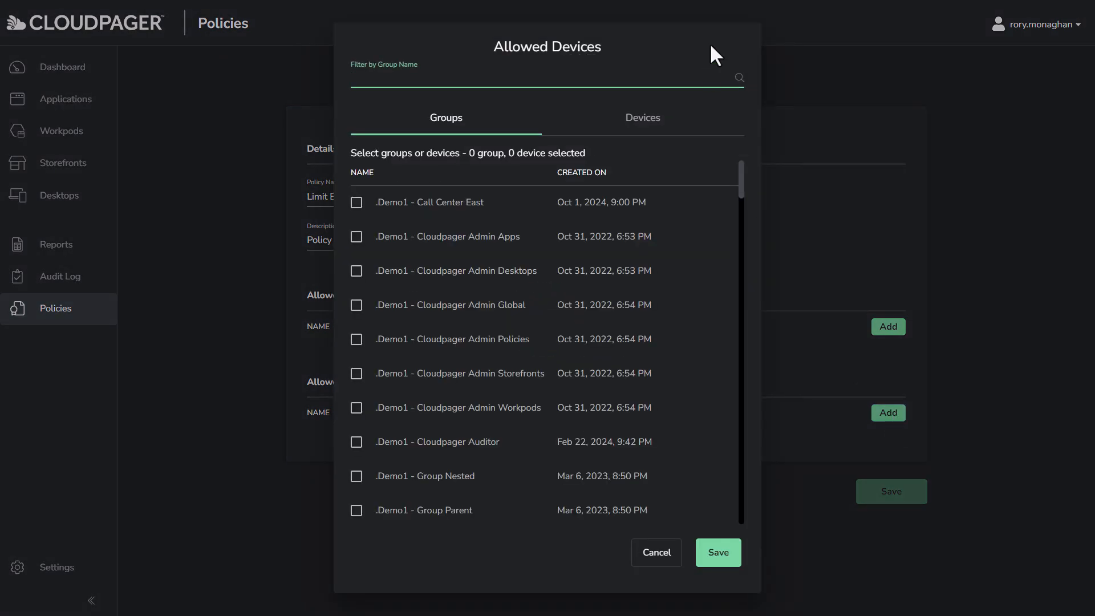
pyautogui.click(502, 70)
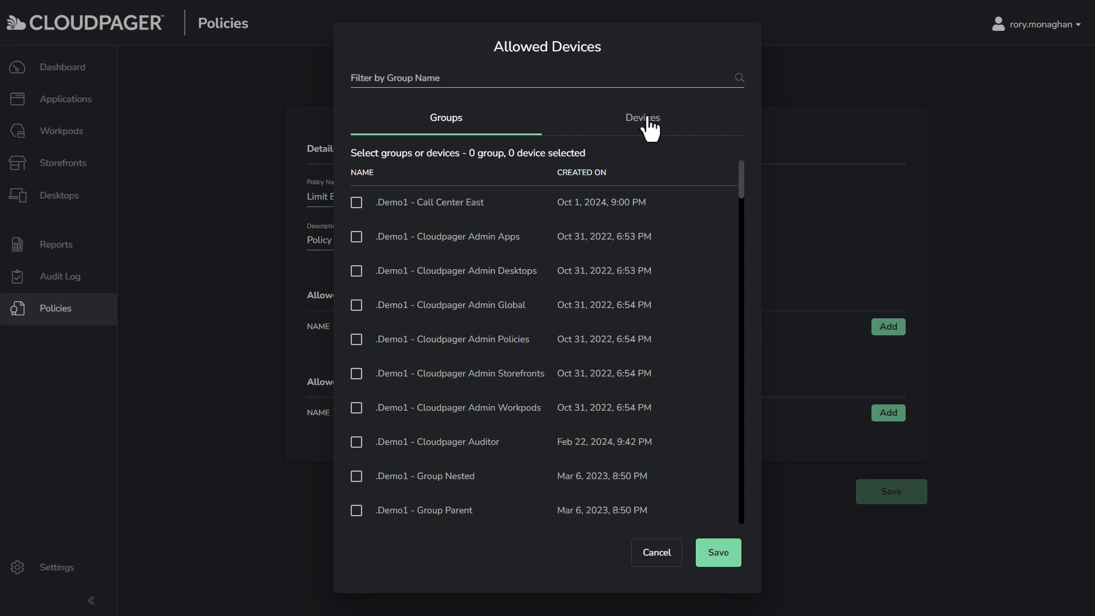
pyautogui.click(507, 80)
pyautogui.write('.DemoEU01 - Privileged Devices')
pyautogui.click(357, 203)
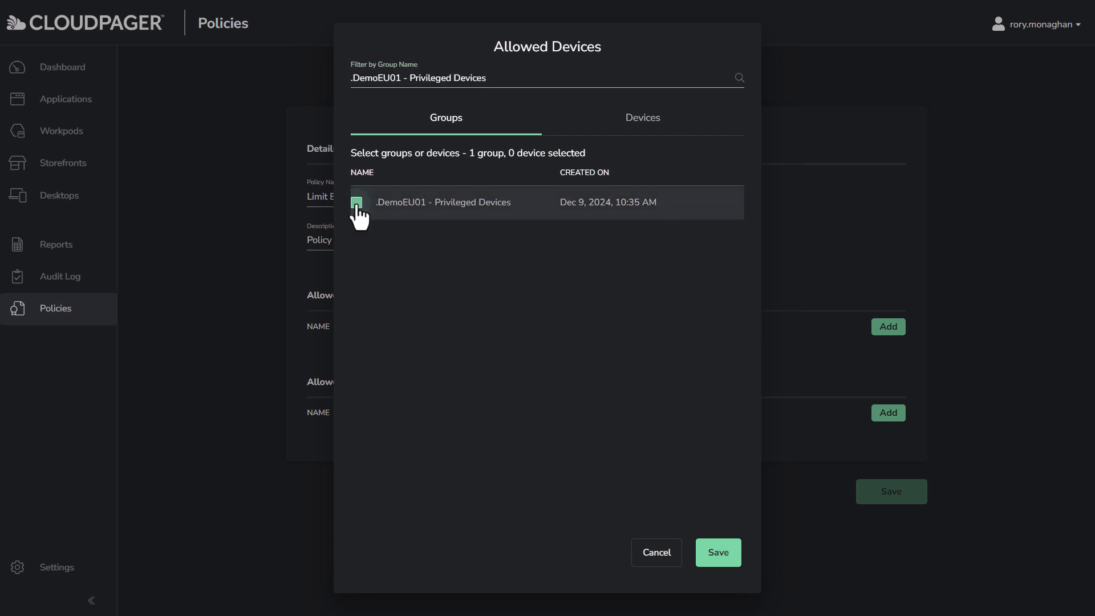
pyautogui.click(723, 559)
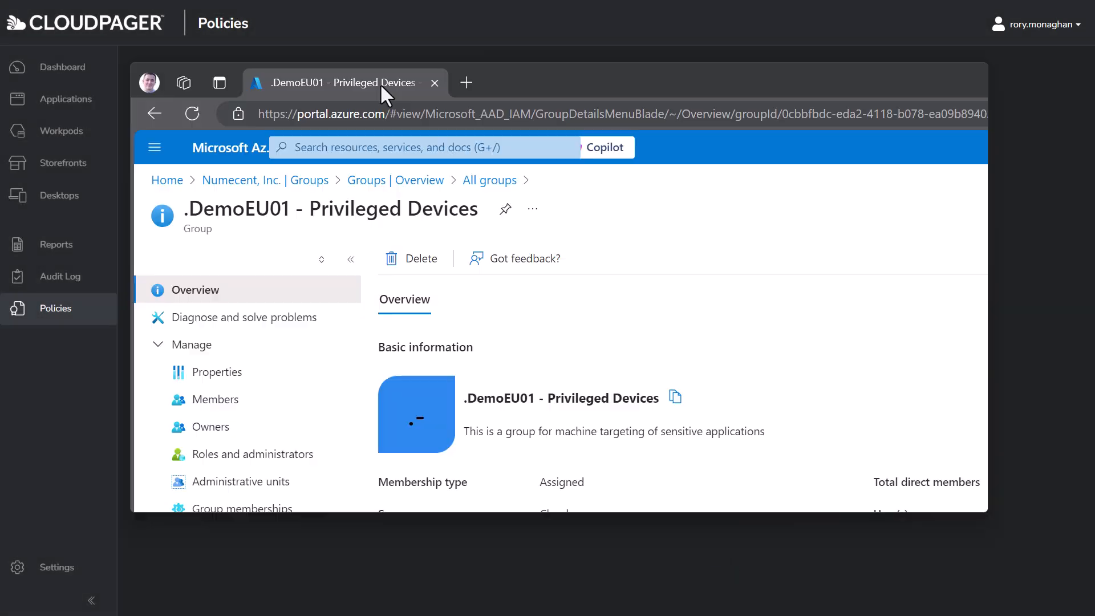
# Check in Azure that .DemoEU01 - Privileged Devices has one member, device ms-neu-w11-0
pyautogui.moveTo(379, 83); pyautogui.dragTo(224, 2)
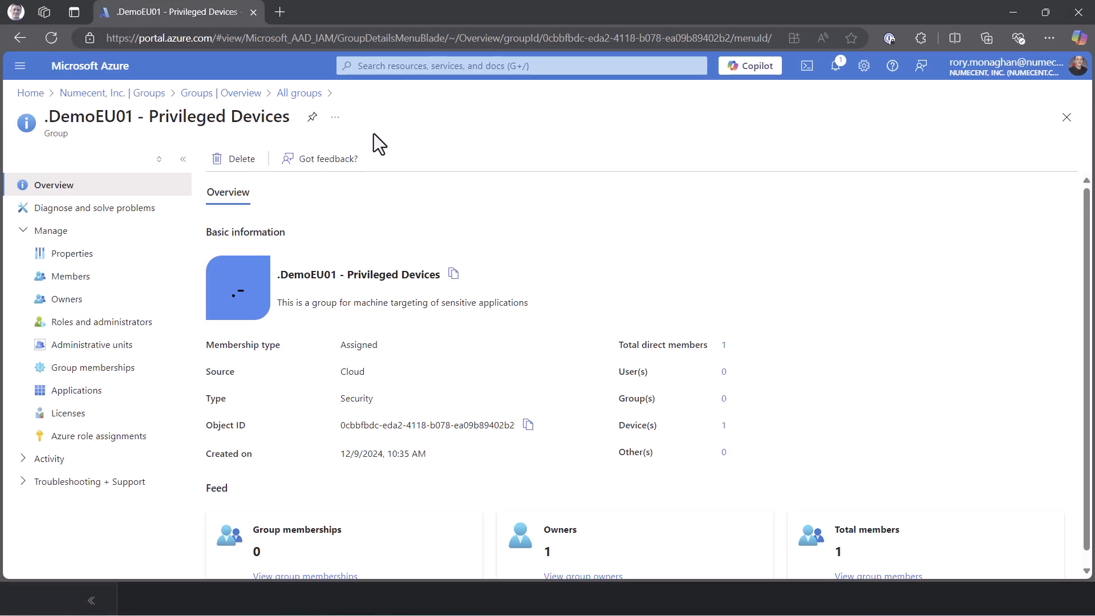
pyautogui.scroll(-1, 733, 229)
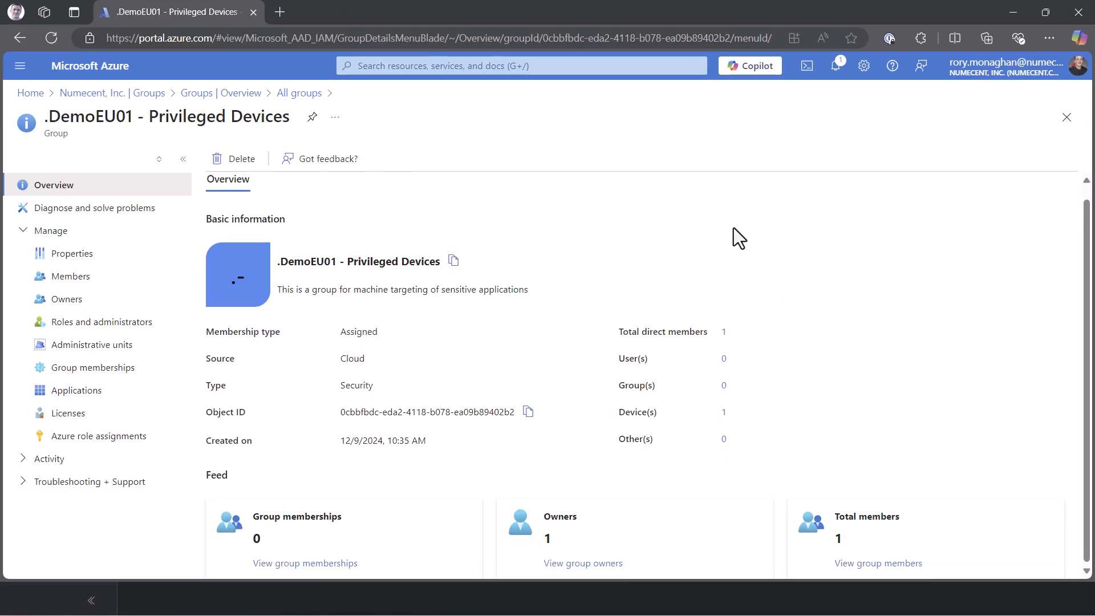
pyautogui.click(890, 563)
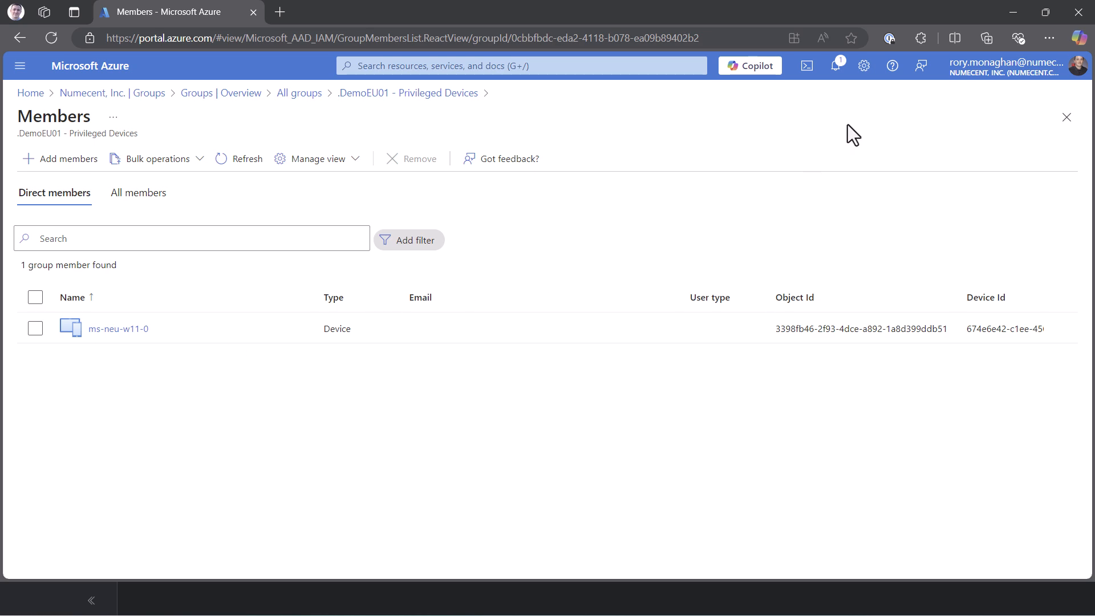
pyautogui.click(1010, 13)
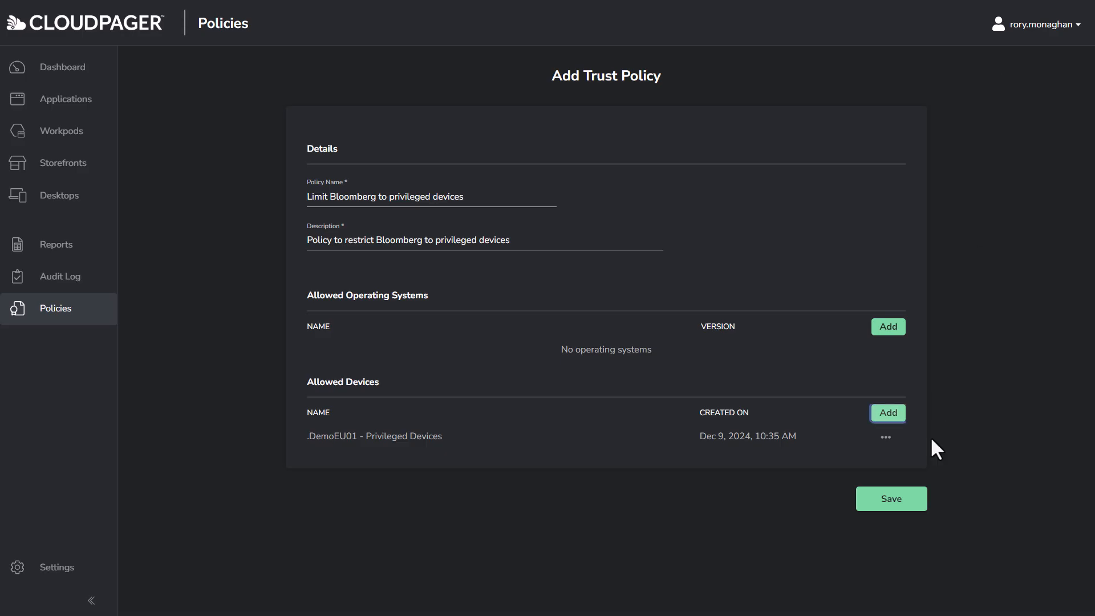
# Save the Bloomberg trust policy and begin a new workpod
pyautogui.click(893, 500)
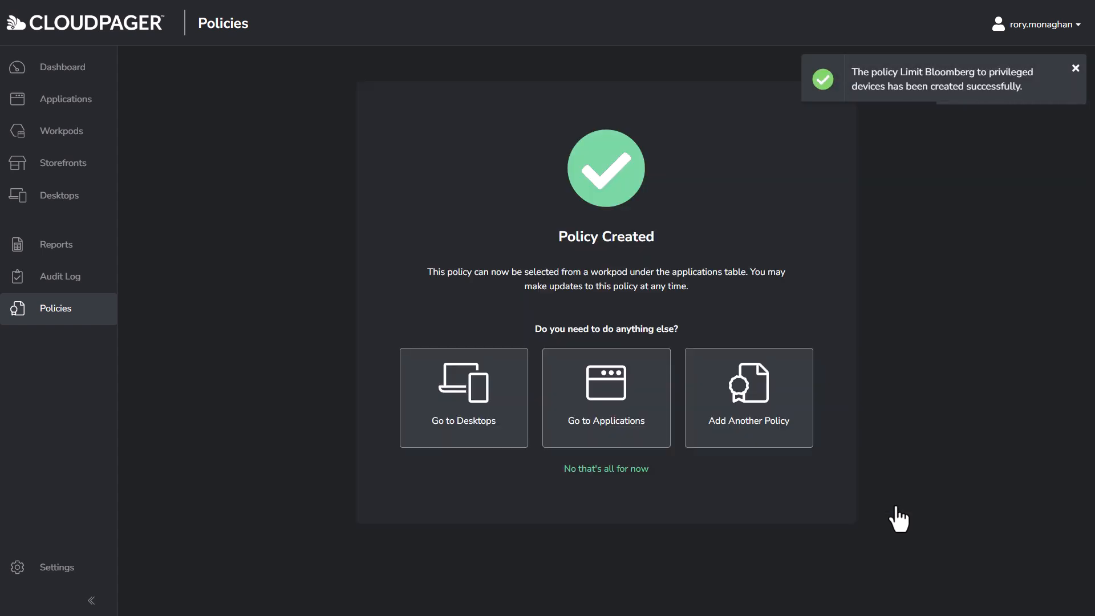
pyautogui.click(64, 132)
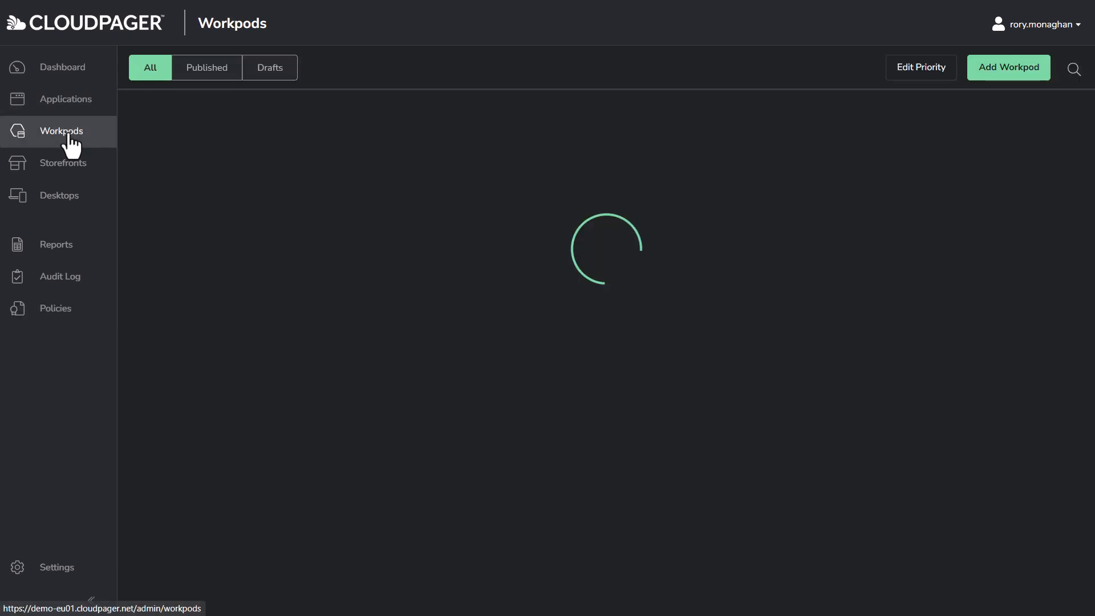
pyautogui.click(995, 80)
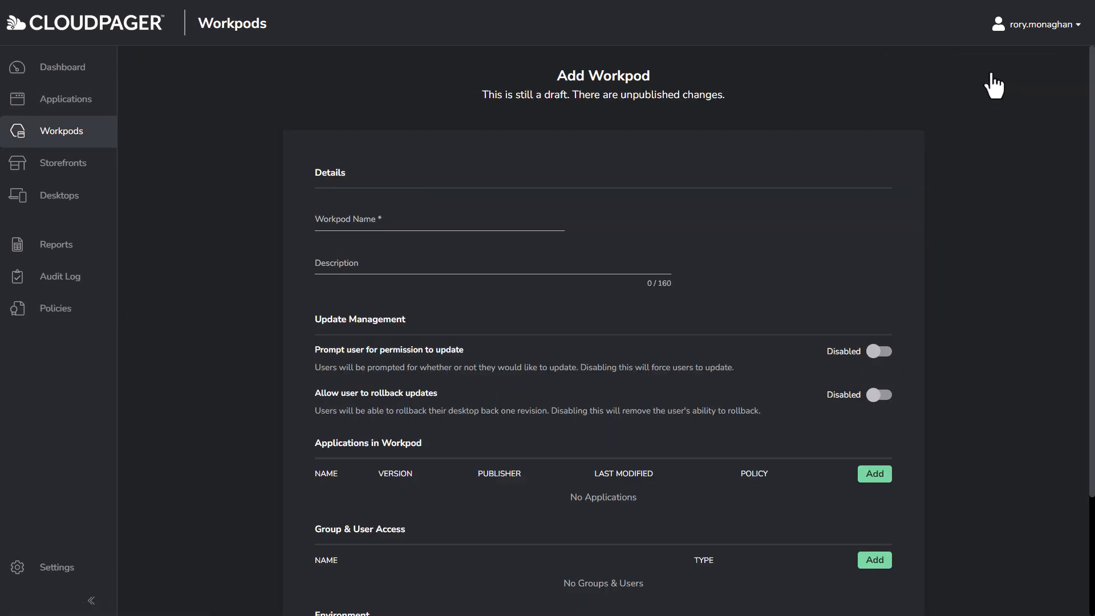
# Name the workpod 'Contractors' with description 'This is a Workpod for finance contractors'
pyautogui.click(456, 222)
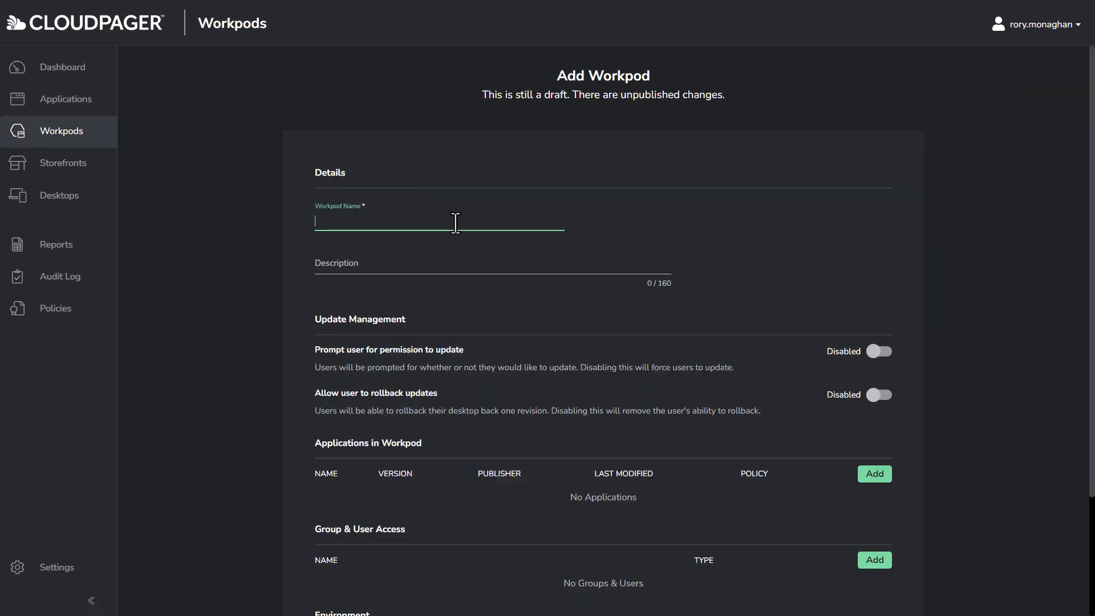
pyautogui.write('Contractors')
pyautogui.press('Tab')
pyautogui.write('This is a Workpod for finance contractors')
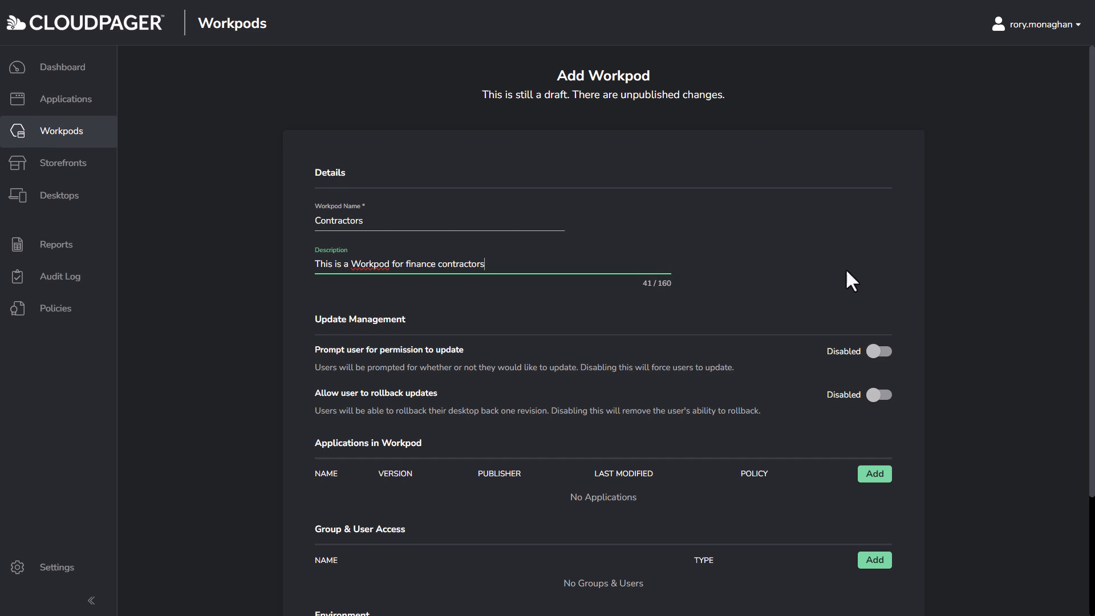
pyautogui.scroll(-3, 872, 302)
# Add 7-Zip 24.07, Bloomberg Terminal 131.3, Chrome 109 and Inkscape 1.1 as workpod applications
pyautogui.click(886, 335)
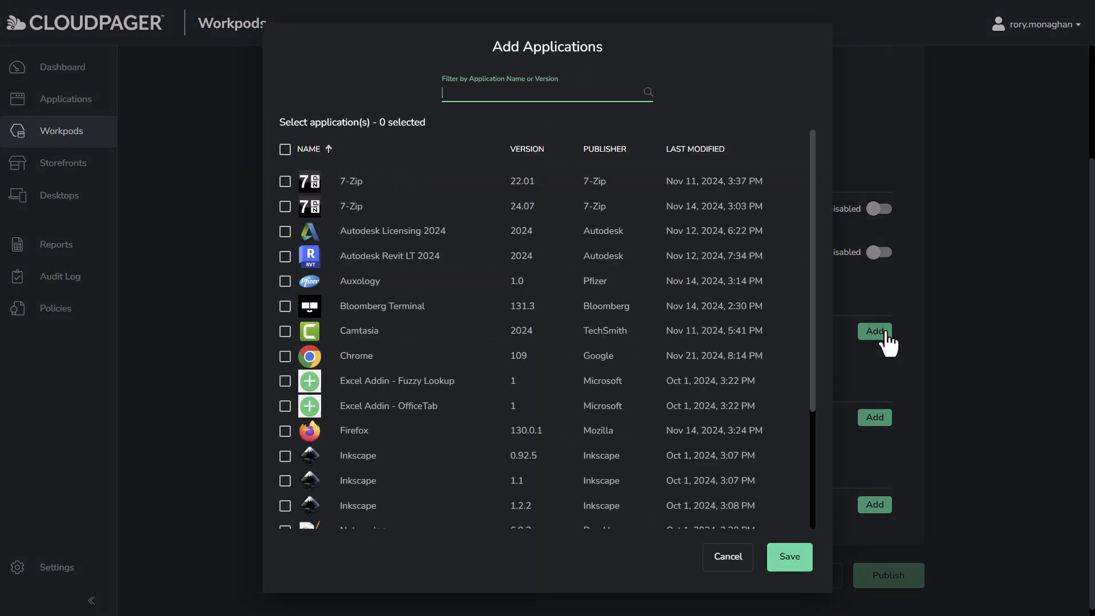
pyautogui.click(285, 207)
pyautogui.scroll(-1, 308, 297)
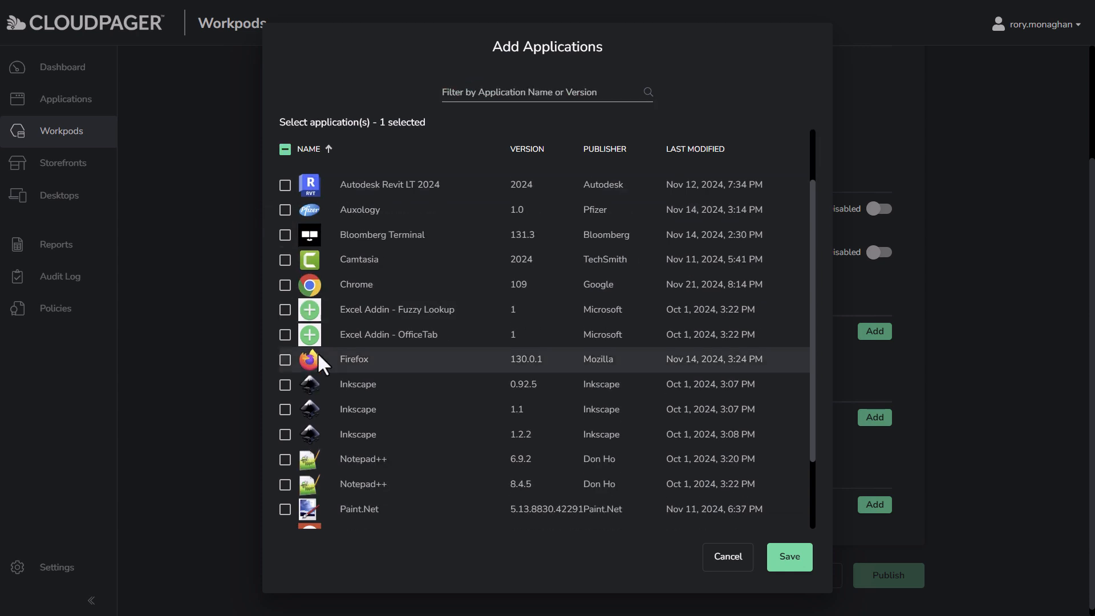
pyautogui.click(285, 409)
pyautogui.click(286, 284)
pyautogui.scroll(1, 319, 285)
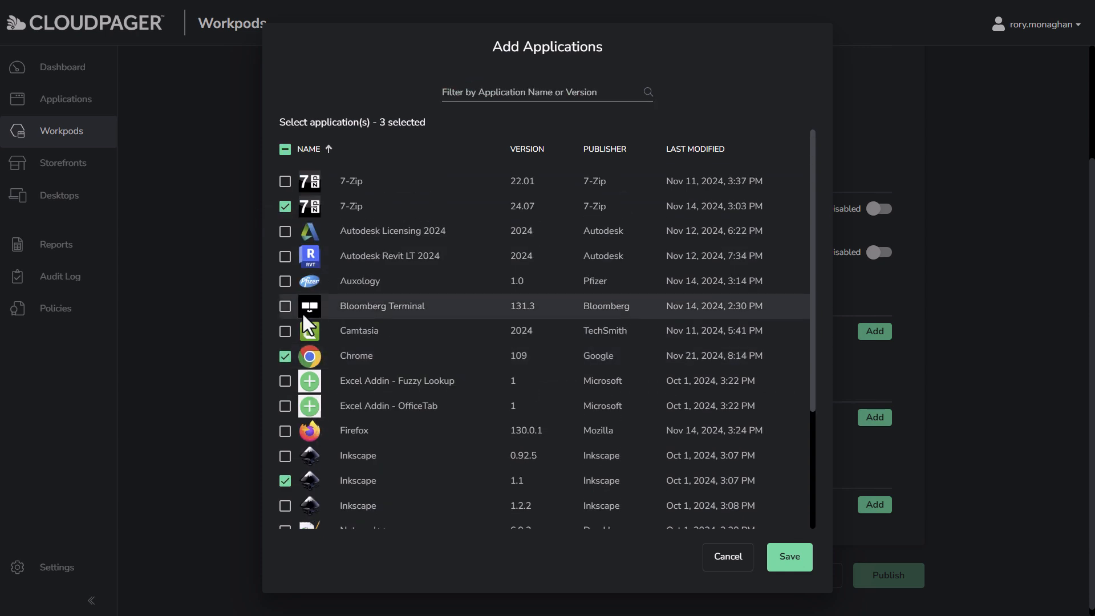
pyautogui.click(285, 307)
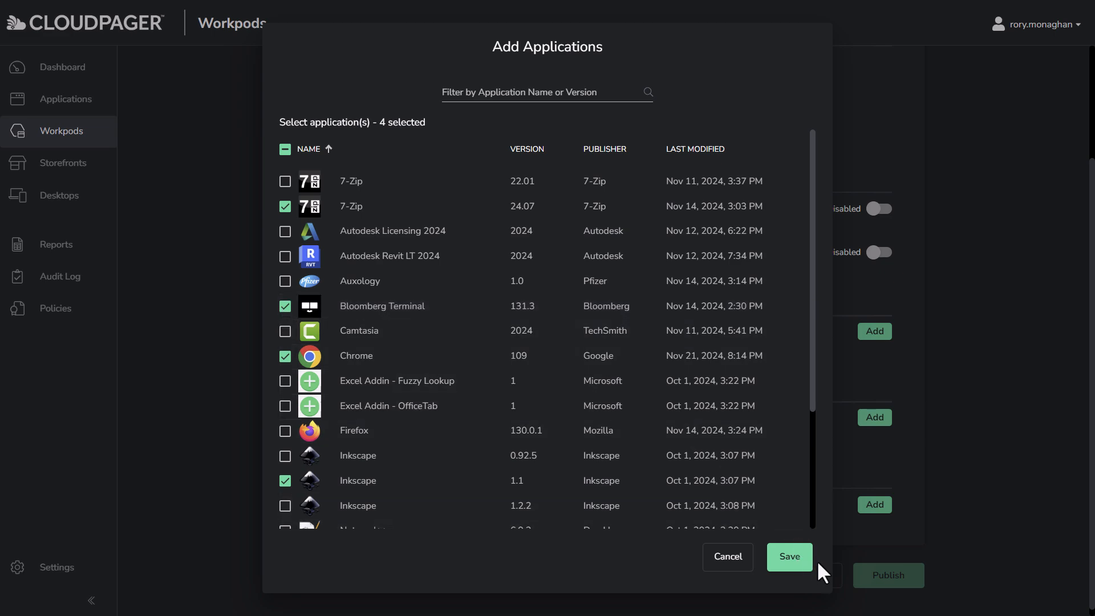
pyautogui.click(799, 562)
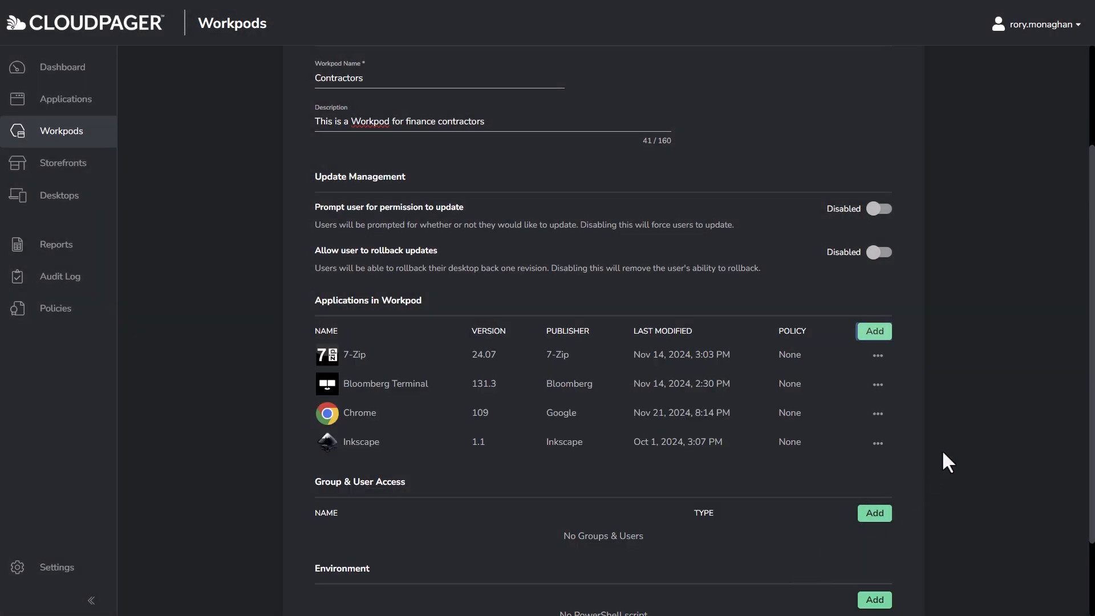
# Attach the 'Limit Bloomberg to privileged devices' policy to Bloomberg Terminal through Manage Policies
pyautogui.click(878, 387)
pyautogui.click(907, 417)
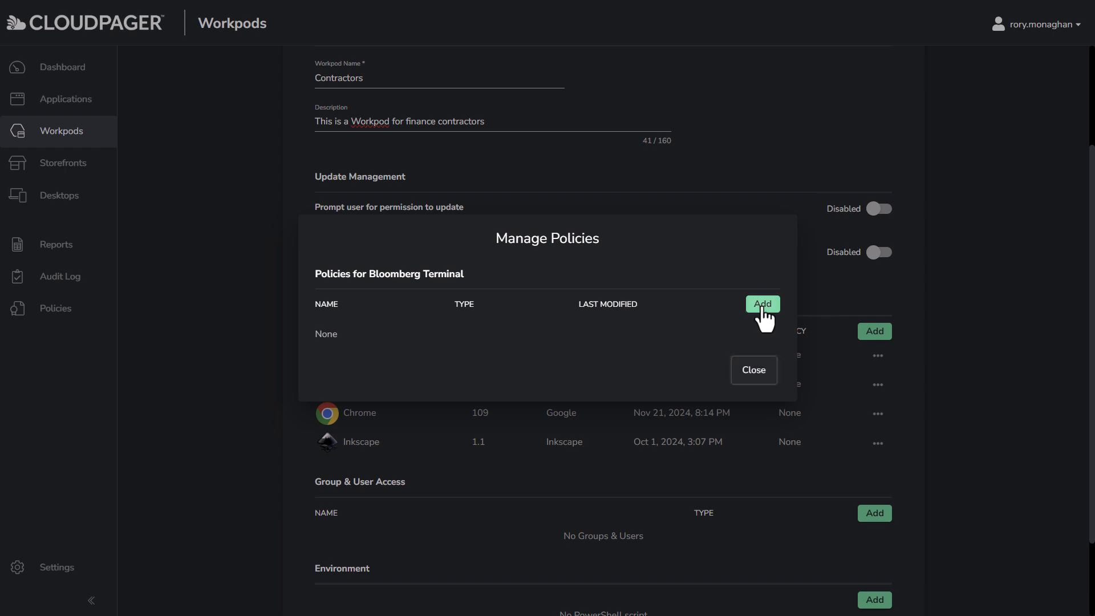
pyautogui.click(762, 309)
pyautogui.click(340, 284)
pyautogui.click(794, 452)
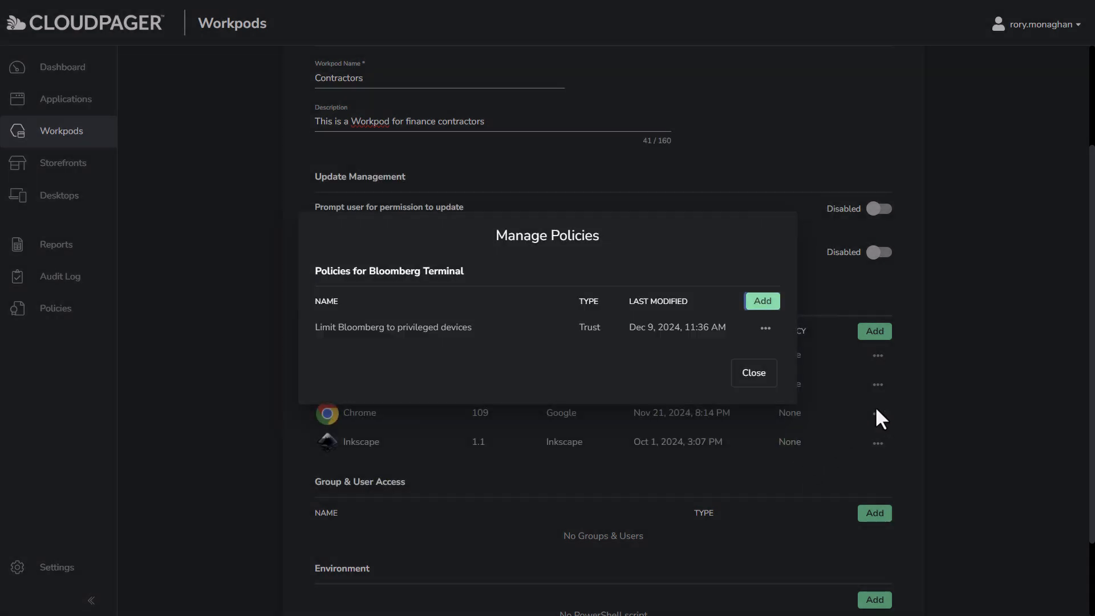
pyautogui.click(740, 375)
pyautogui.scroll(-1, 910, 435)
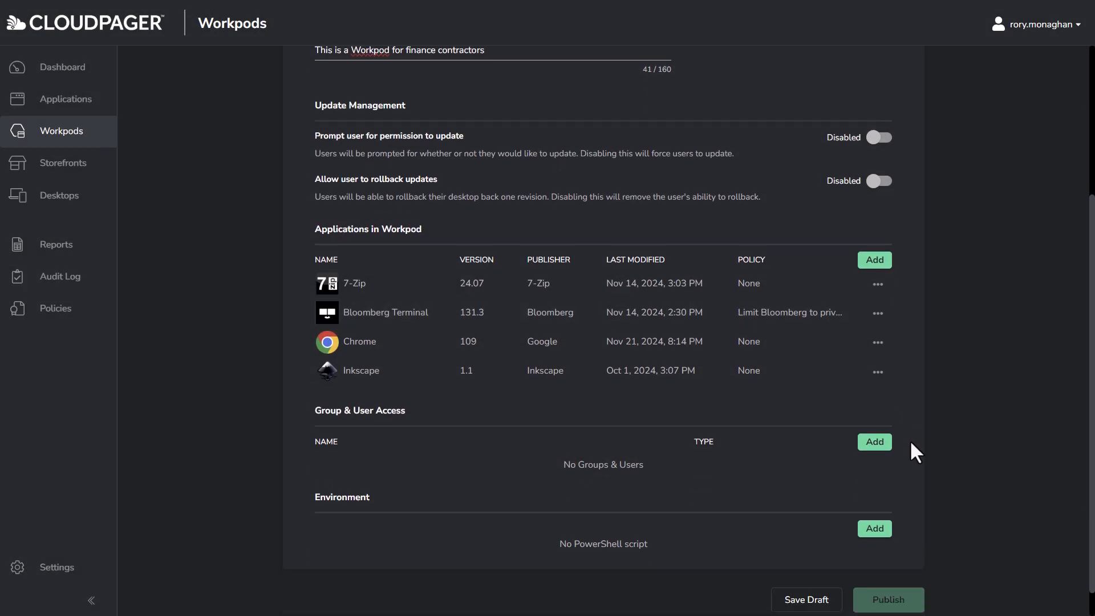
# Search '.Demo1 - Temp' and add .Demo1 - Temp Contractors to the workpod's Group & User Access
pyautogui.click(869, 445)
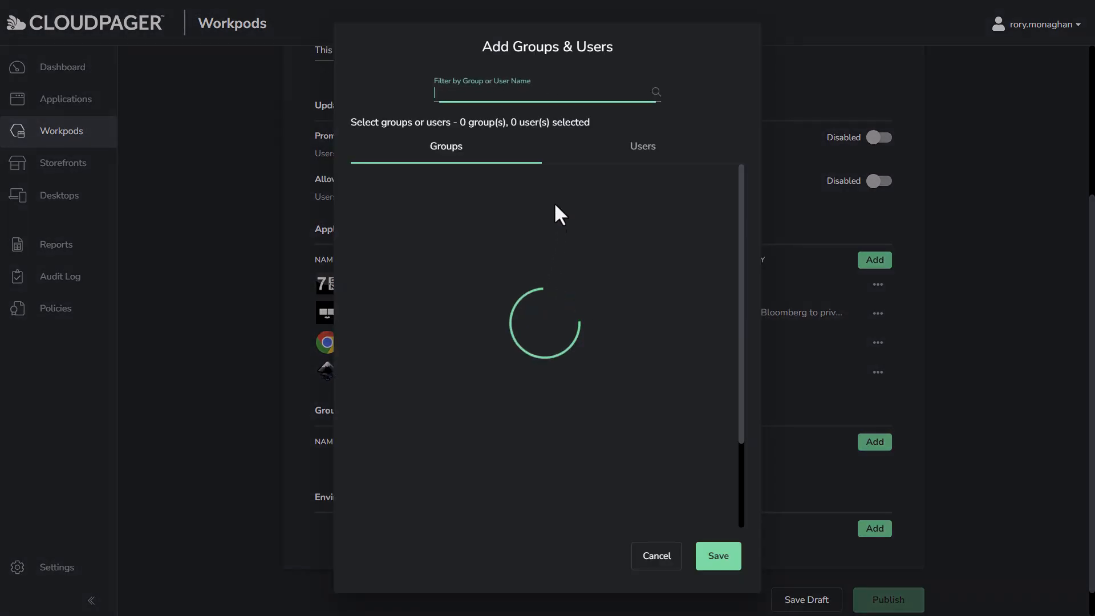
pyautogui.write('.Demo1 - Temp')
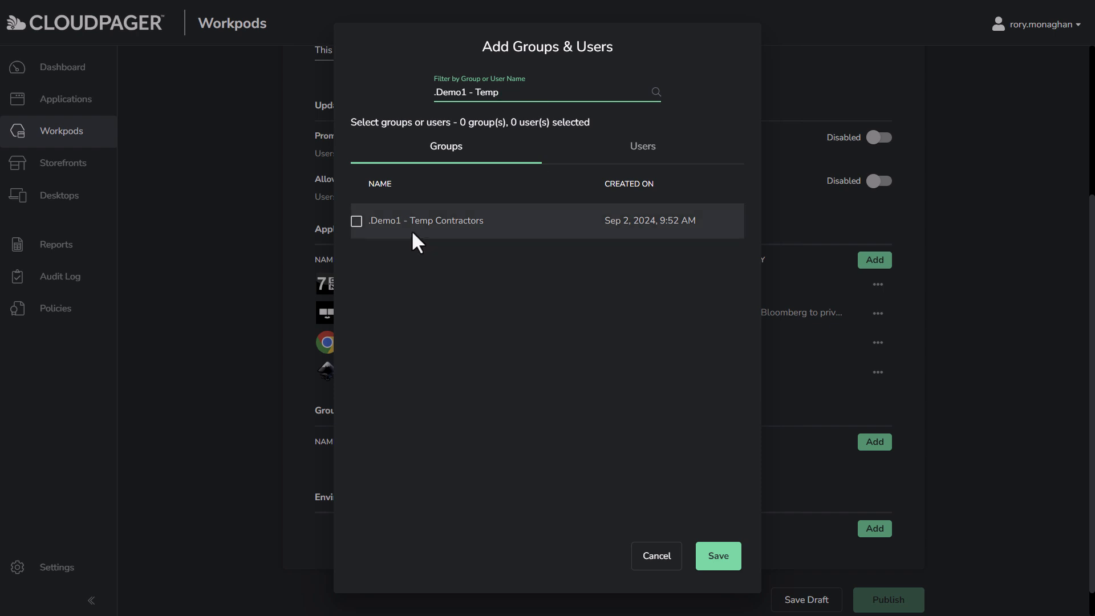
pyautogui.click(356, 222)
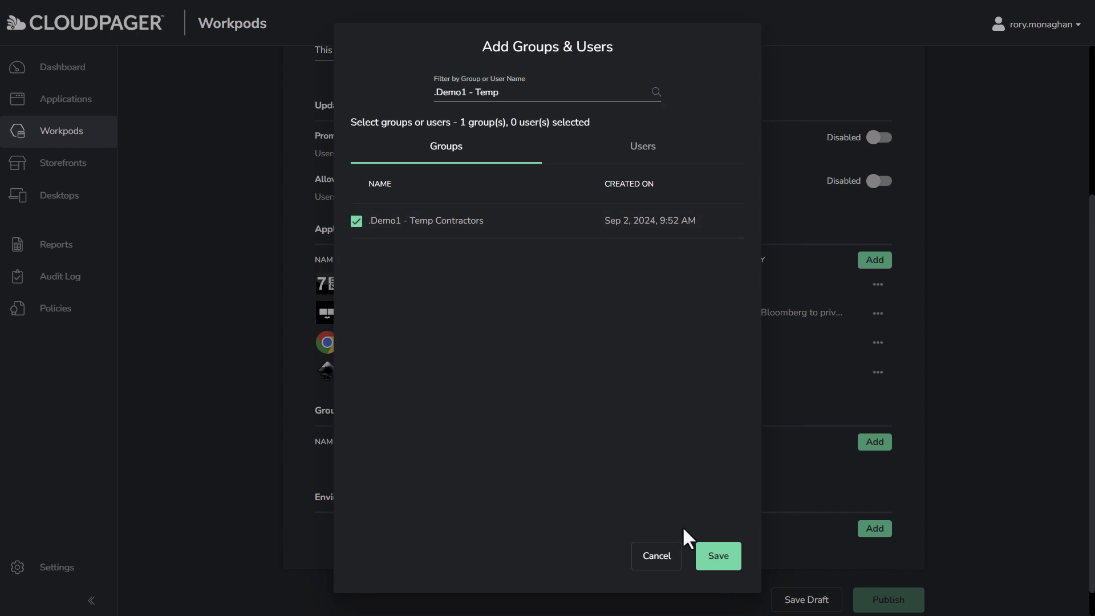
pyautogui.click(723, 560)
pyautogui.scroll(-1, 944, 482)
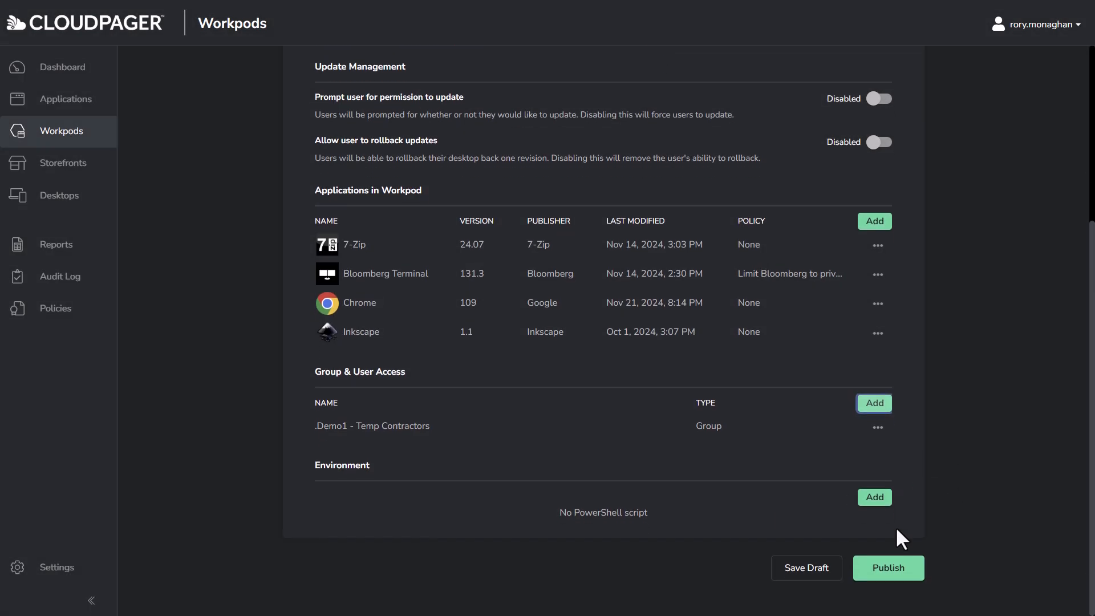
# Switch to the Win 11 Multisession remote desktop, where Cloudpaging Player lists no applications
pyautogui.moveTo(620, 10)
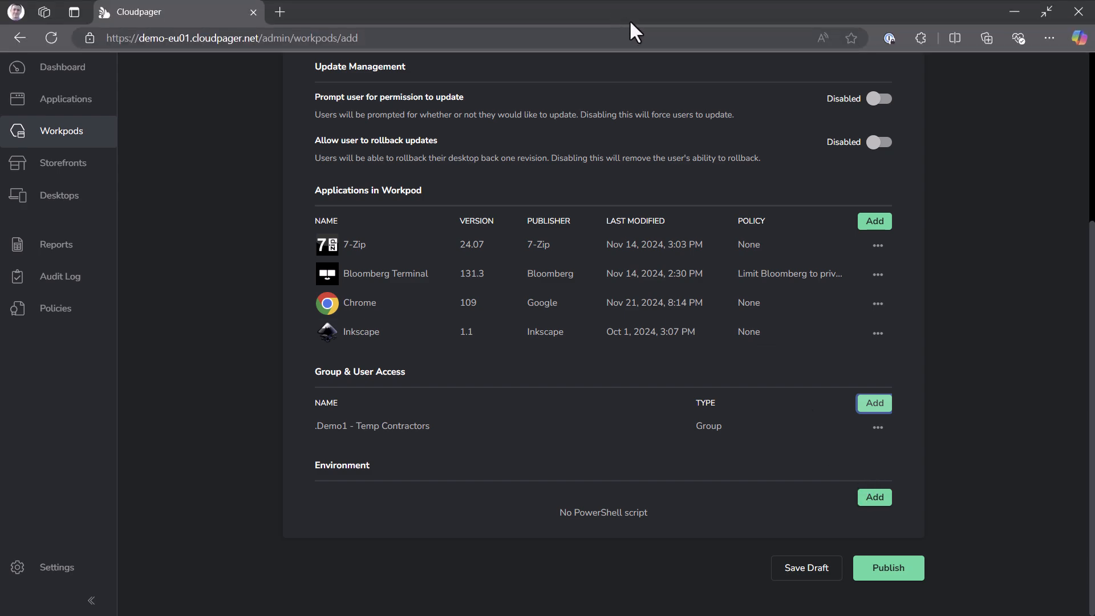
pyautogui.click(1015, 12)
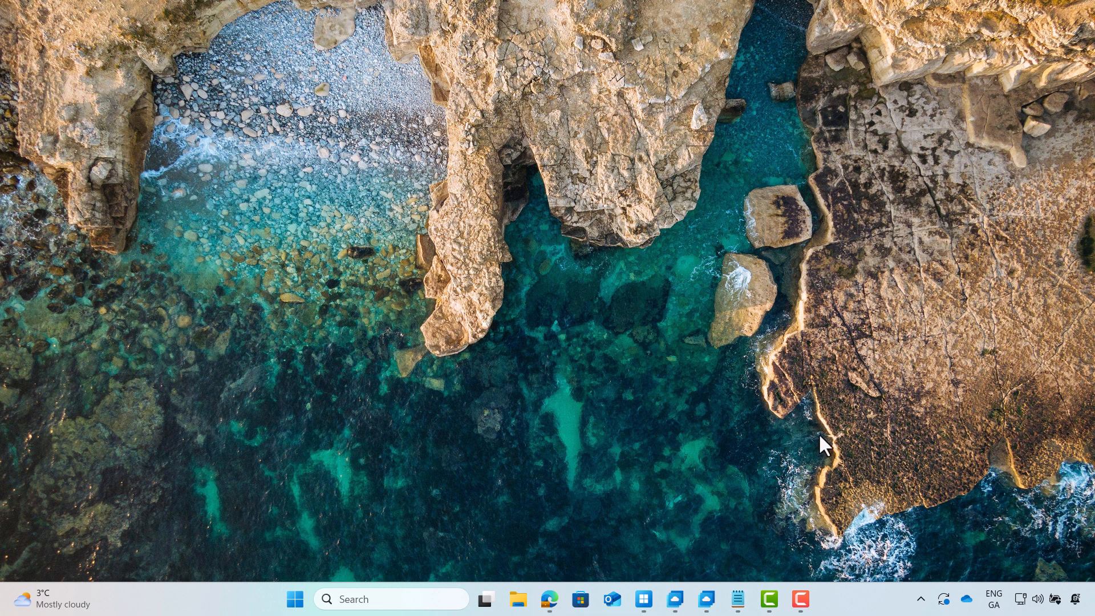
pyautogui.click(676, 599)
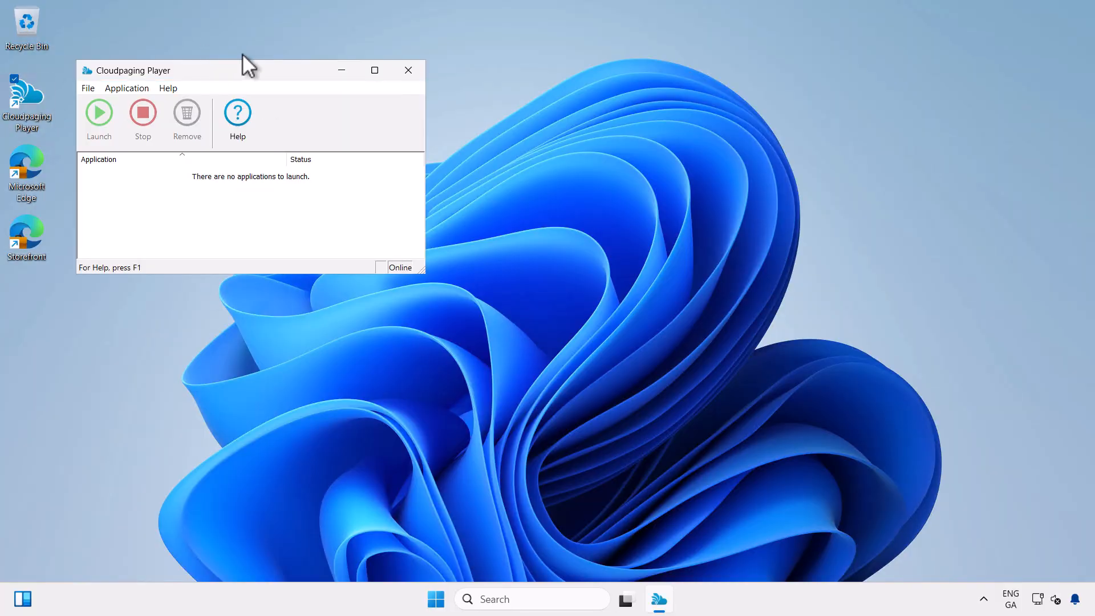
pyautogui.moveTo(236, 69); pyautogui.dragTo(231, 50)
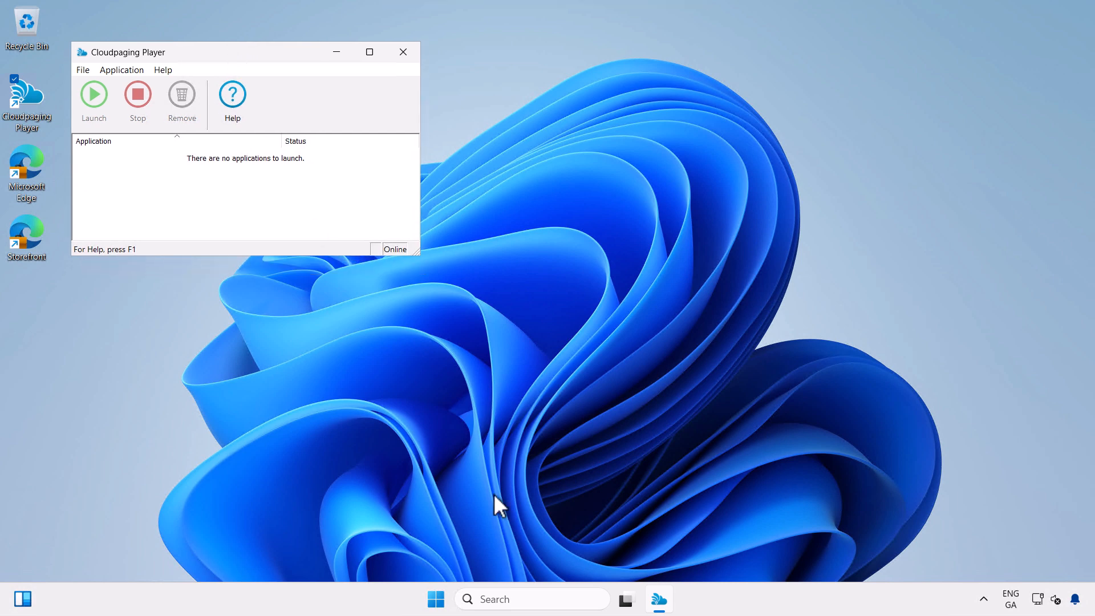
# Run hostname in Command Prompt to confirm the machine is ms-neu-w11-0, then minimize the session
pyautogui.click(557, 598)
pyautogui.write('cmd')
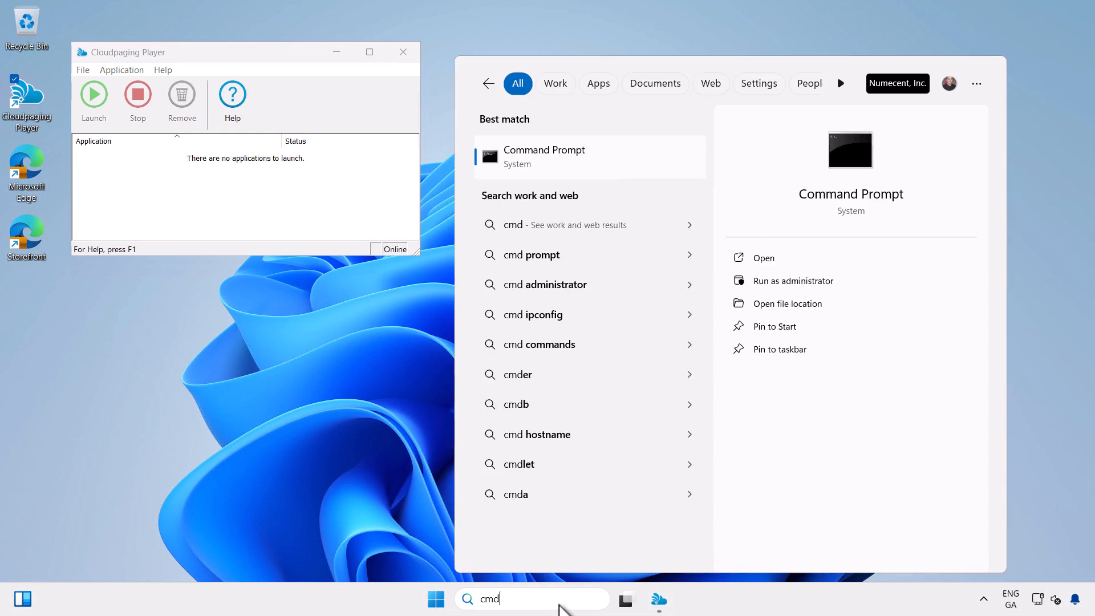
pyautogui.press('Return')
pyautogui.write('hostna')
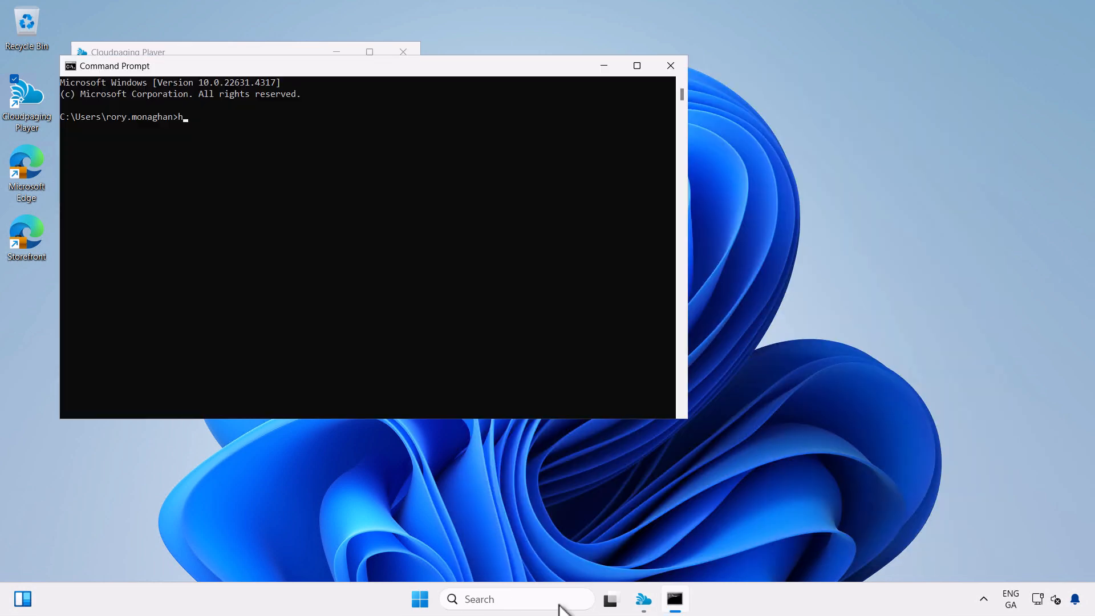
pyautogui.write('me')
pyautogui.press('Return')
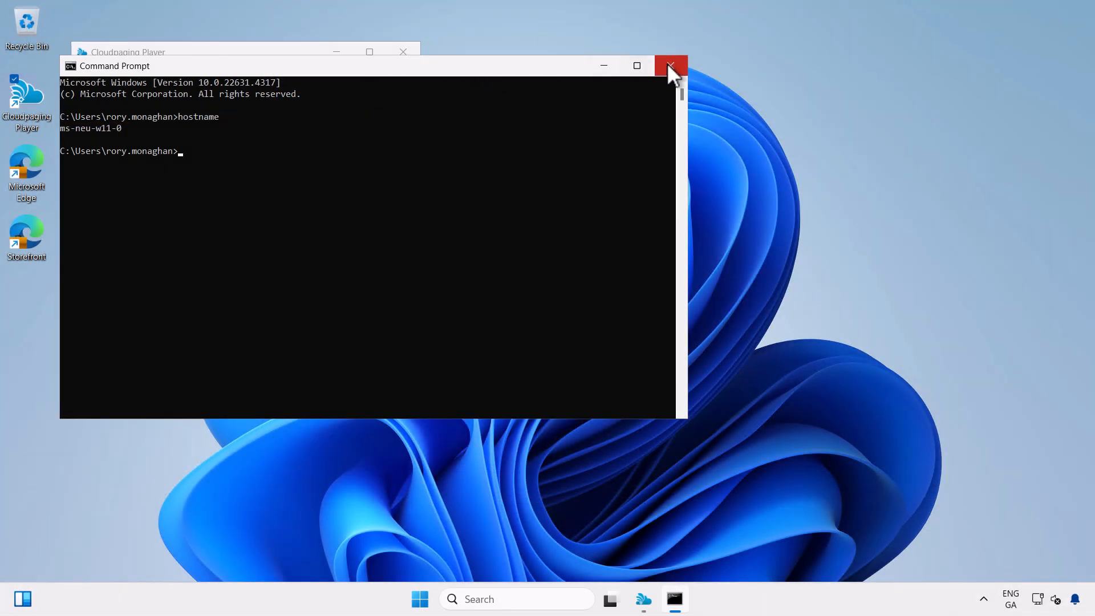
pyautogui.click(669, 67)
pyautogui.moveTo(395, 12)
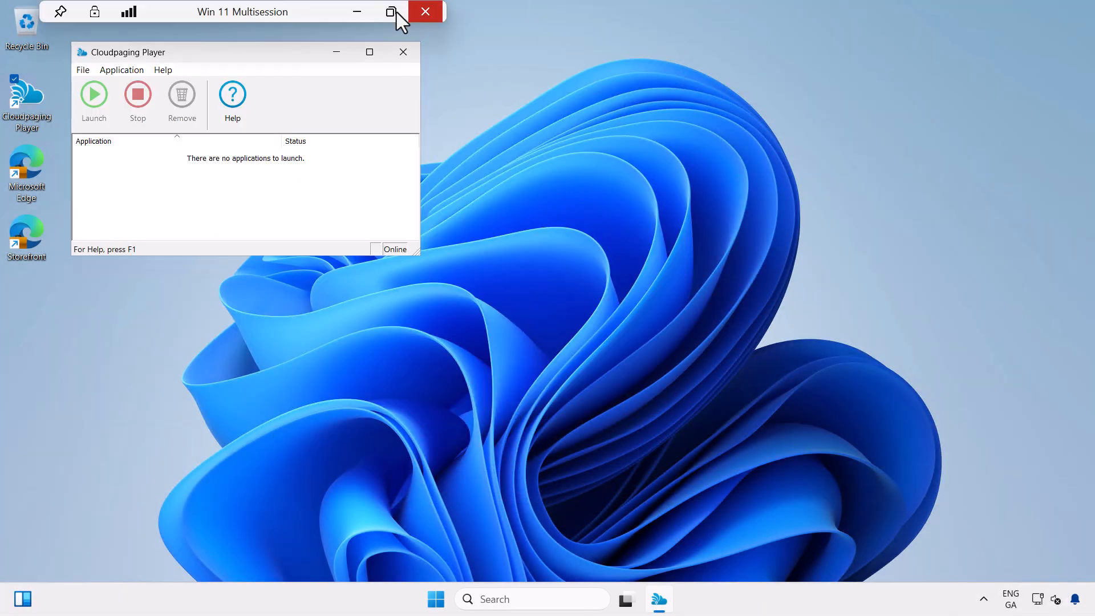
pyautogui.click(359, 12)
# Publish the workpod with comment 'CHG000001 - 7-Zip 22.01, Chrome 109, InkScape 1.1, Bloomberg (Restricted)'
pyautogui.click(889, 562)
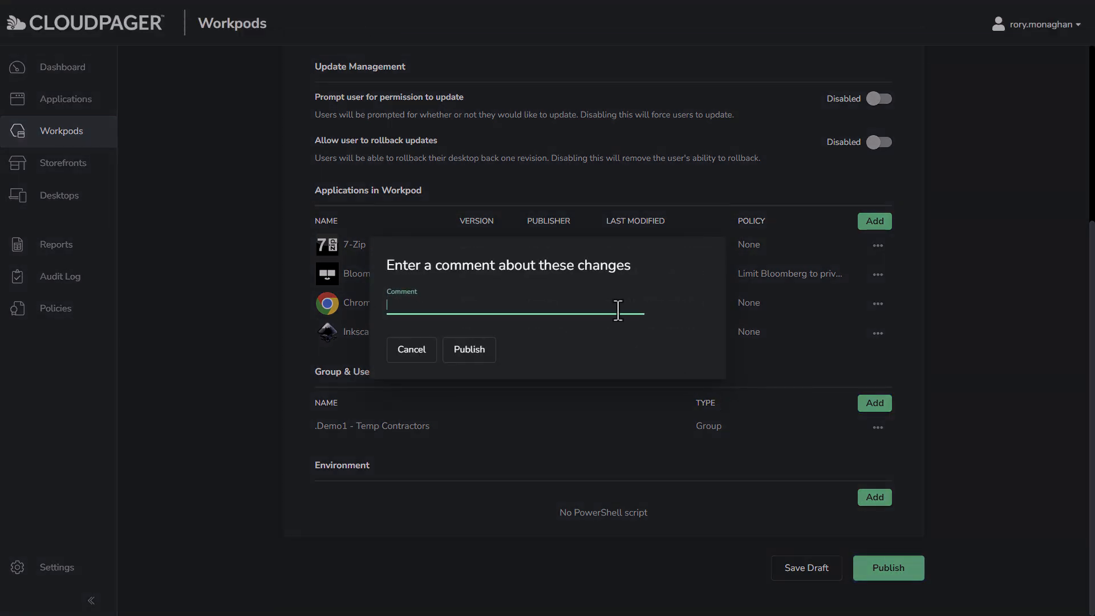
pyautogui.press('capslock')
pyautogui.write('CHG')
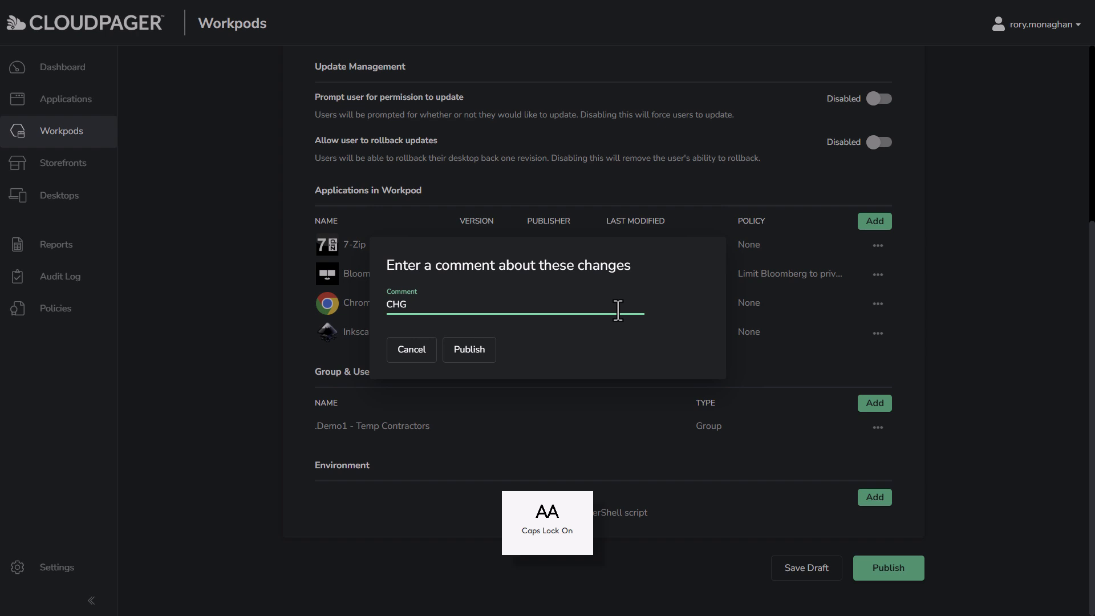
pyautogui.write('000001 -')
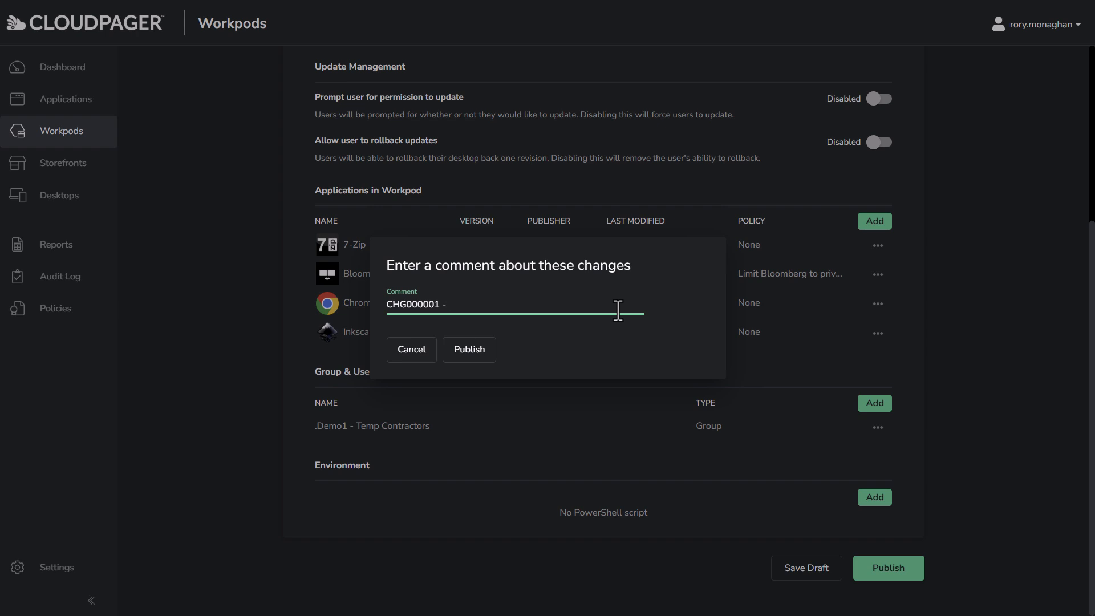
pyautogui.write('7-Z')
pyautogui.press('capslock')
pyautogui.write('ip 22.01, Chrome 109, InkScape 1.1, Bloomberg (Restricted)')
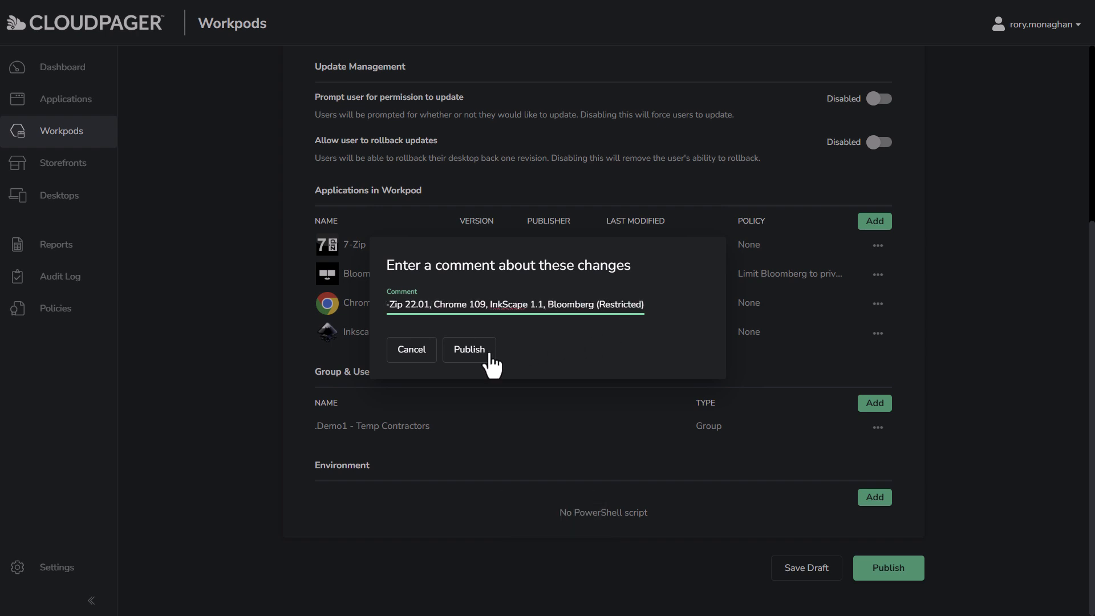
pyautogui.click(470, 349)
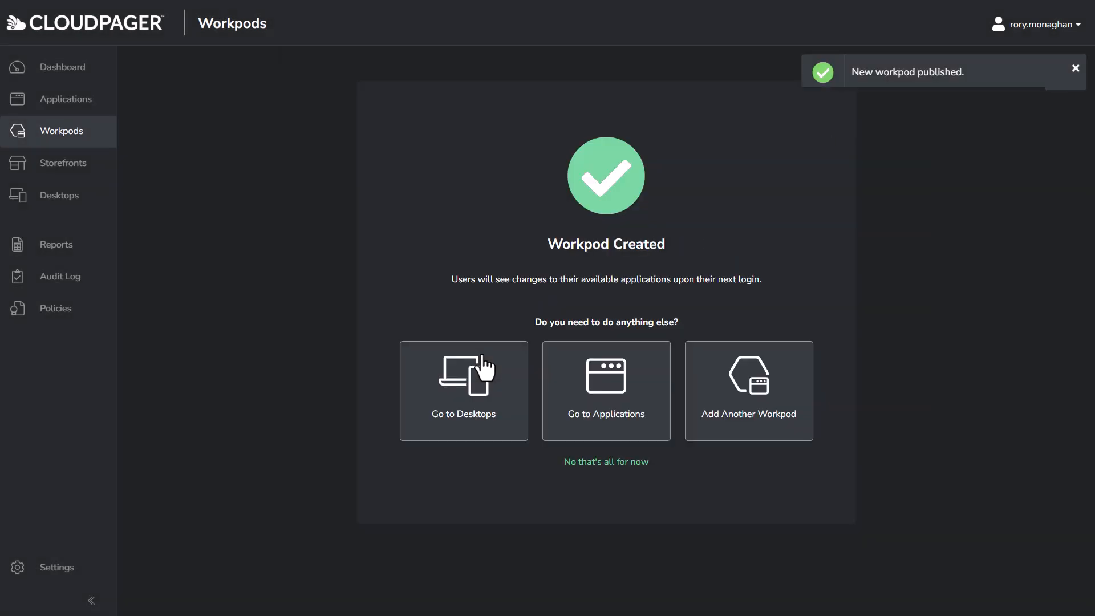
# Bring up the Windows 10 remote desktop and check Cloudpaging Player's app list
pyautogui.moveTo(527, 8)
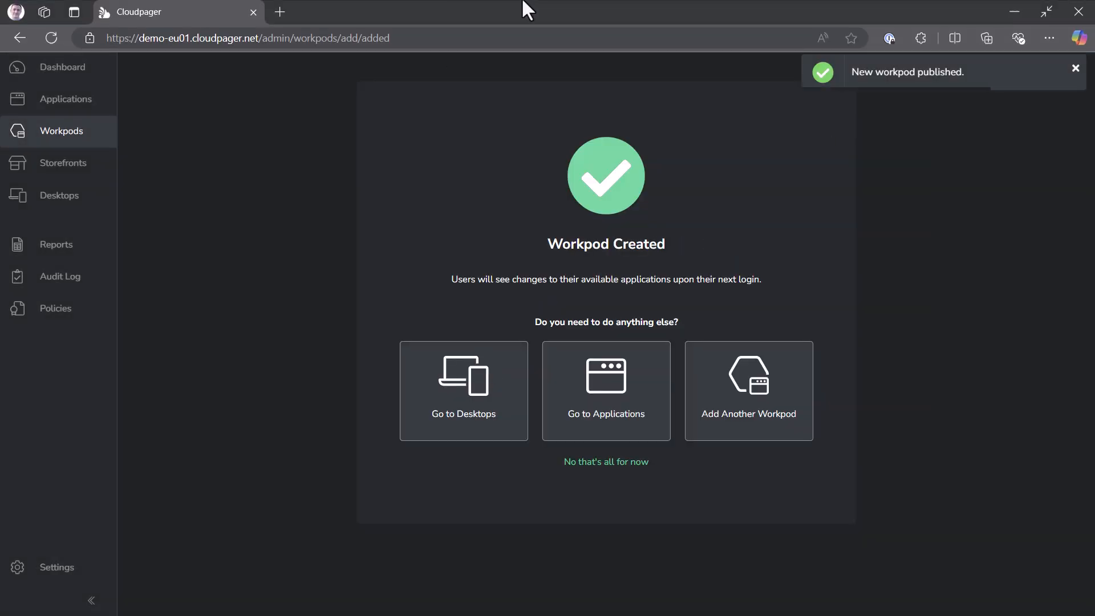
pyautogui.click(1018, 7)
pyautogui.click(674, 599)
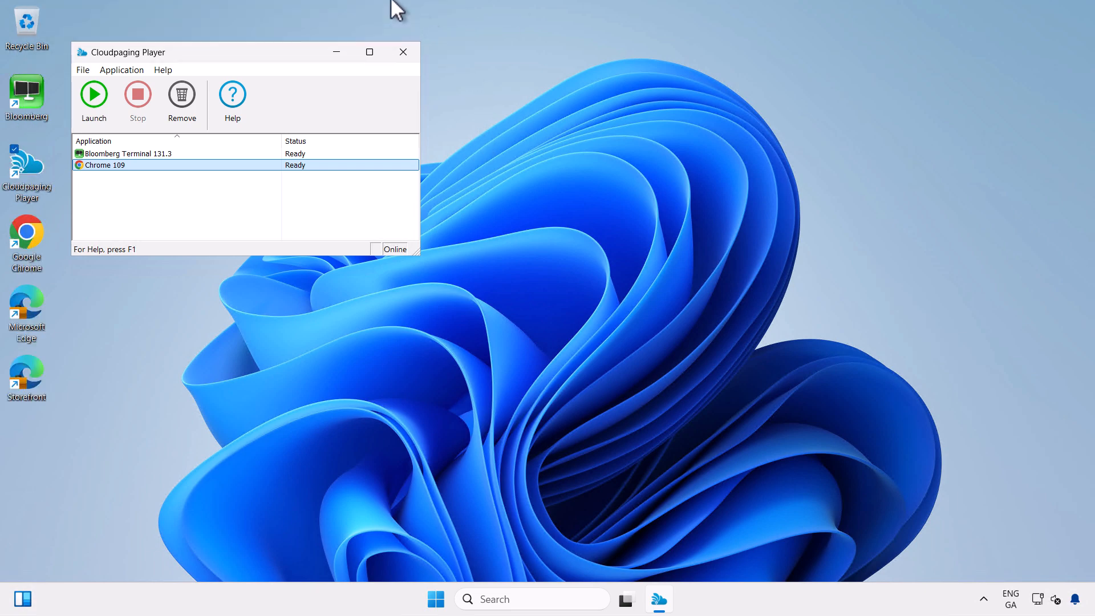
pyautogui.click(358, 11)
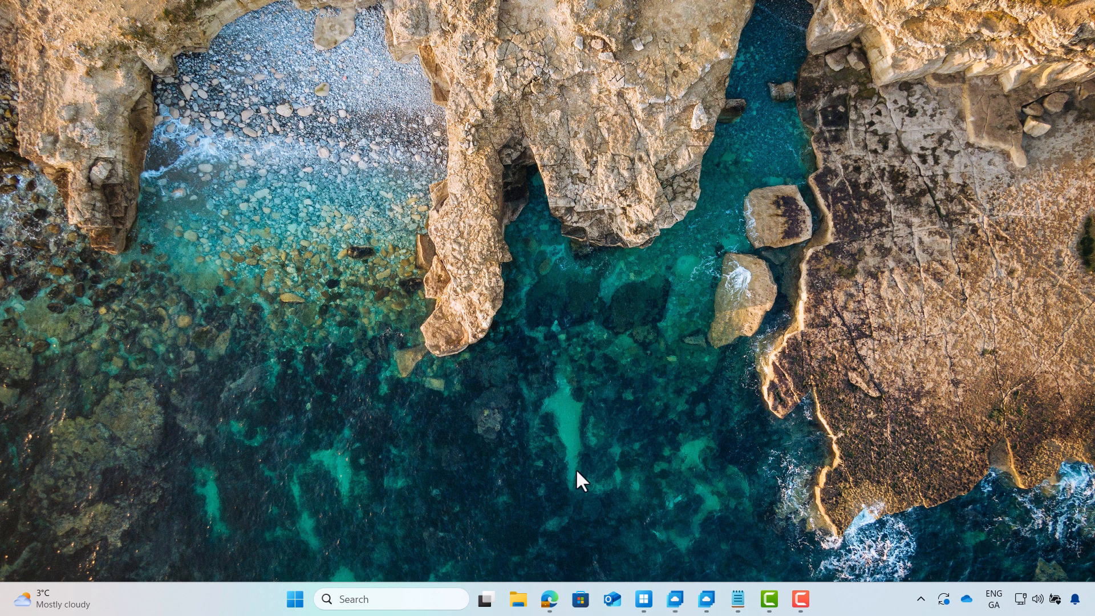
pyautogui.click(708, 599)
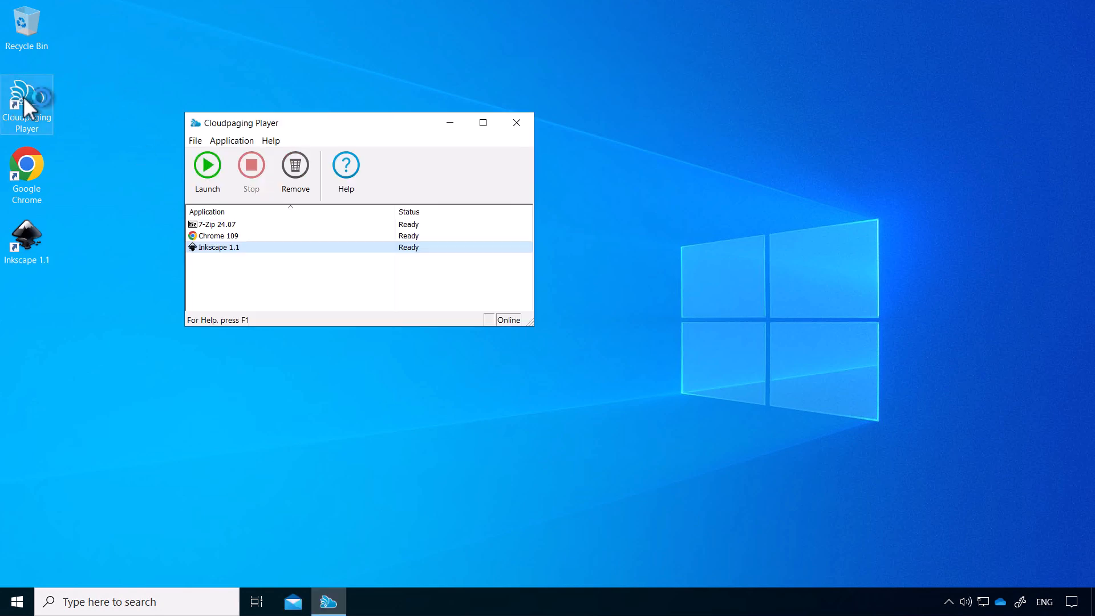
pyautogui.moveTo(323, 122); pyautogui.dragTo(237, 67)
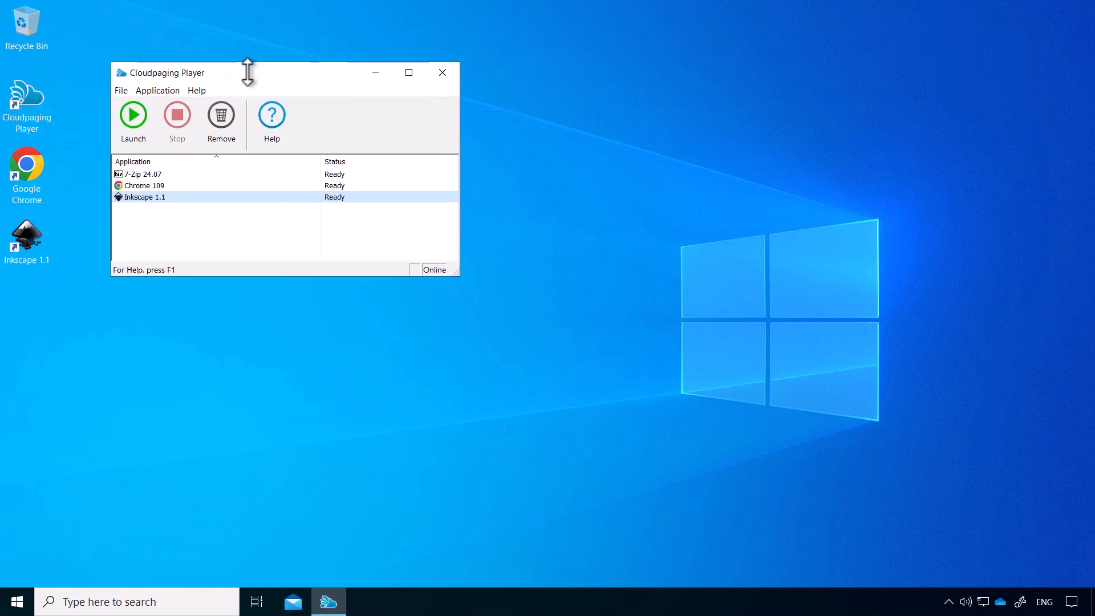
# Run hostname in Command Prompt to confirm msdemo-neu-0, then close it and minimize the session
pyautogui.click(156, 602)
pyautogui.write('cmd')
pyautogui.press('Return')
pyautogui.write('hostname')
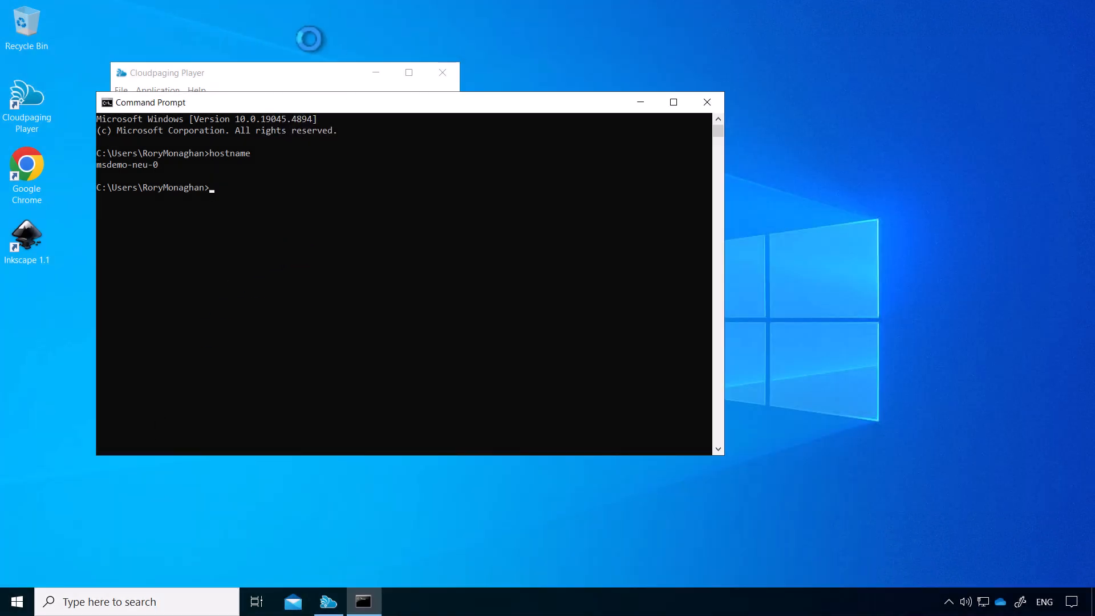
pyautogui.moveTo(291, 103); pyautogui.dragTo(494, 154)
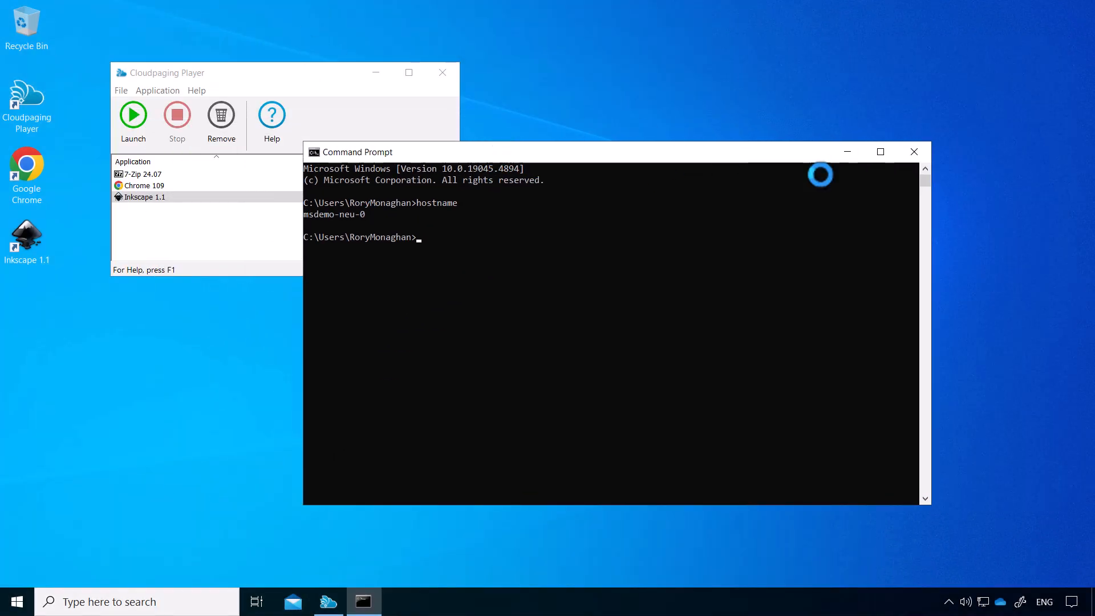
pyautogui.click(913, 152)
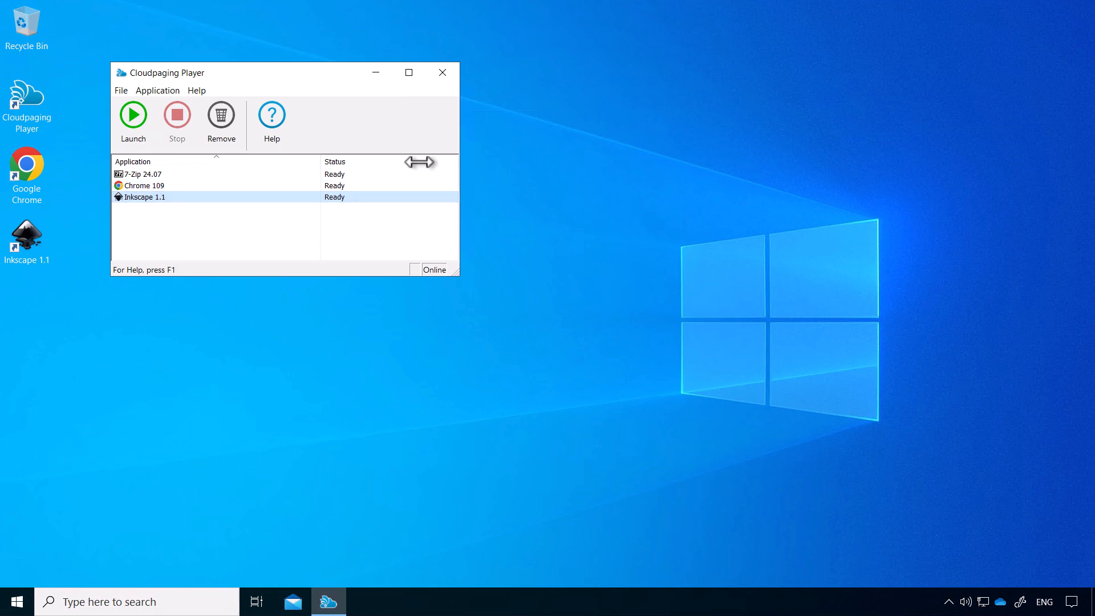
pyautogui.moveTo(505, 2)
pyautogui.click(354, 11)
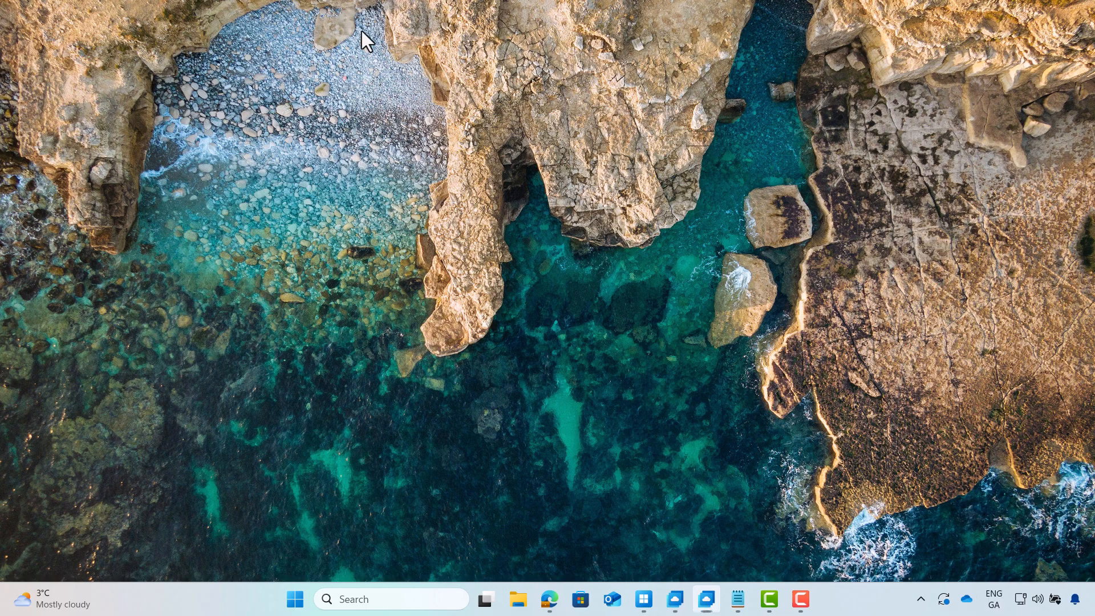
# On the Win 11 desktop, launch Bloomberg Terminal 131.3, close its login window, and minimize the session
pyautogui.click(691, 603)
pyautogui.click(26, 93)
pyautogui.doubleClick(25, 93)
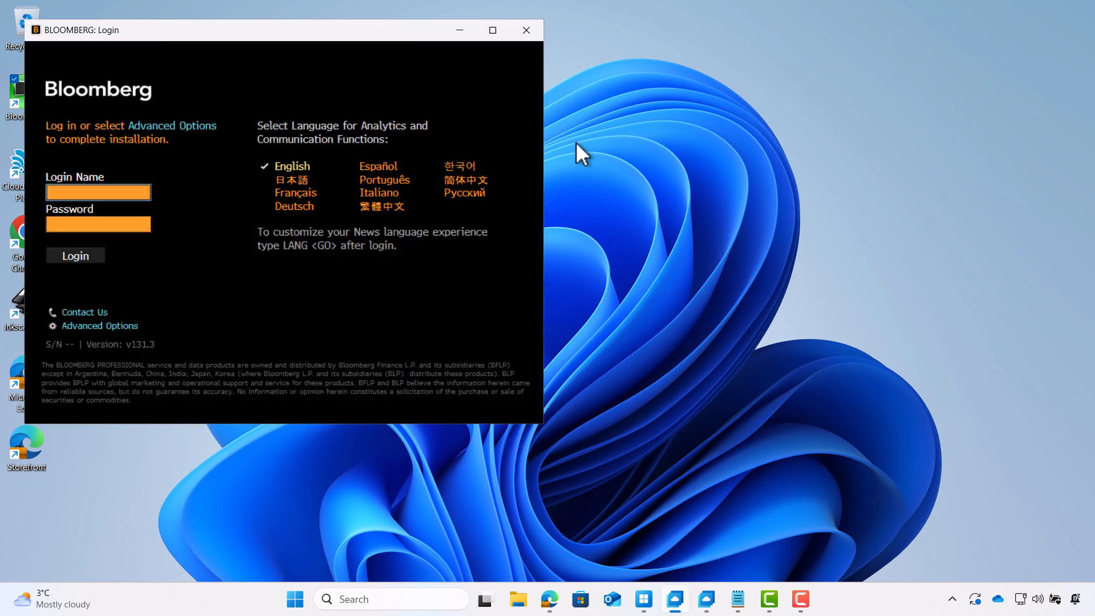
pyautogui.moveTo(346, 34); pyautogui.dragTo(553, 196)
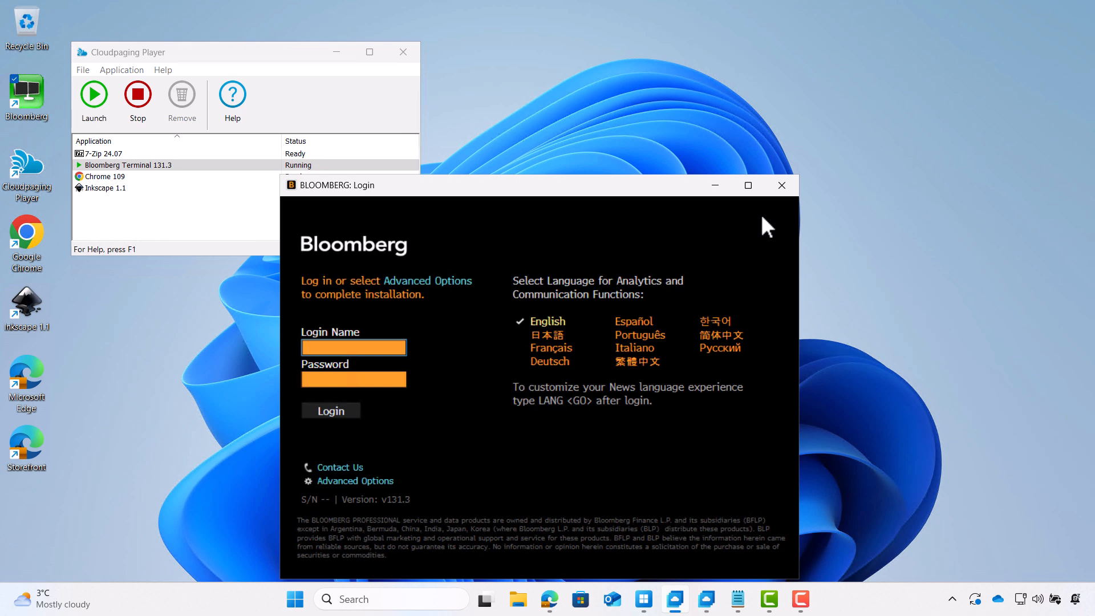
pyautogui.click(789, 186)
pyautogui.moveTo(455, 4)
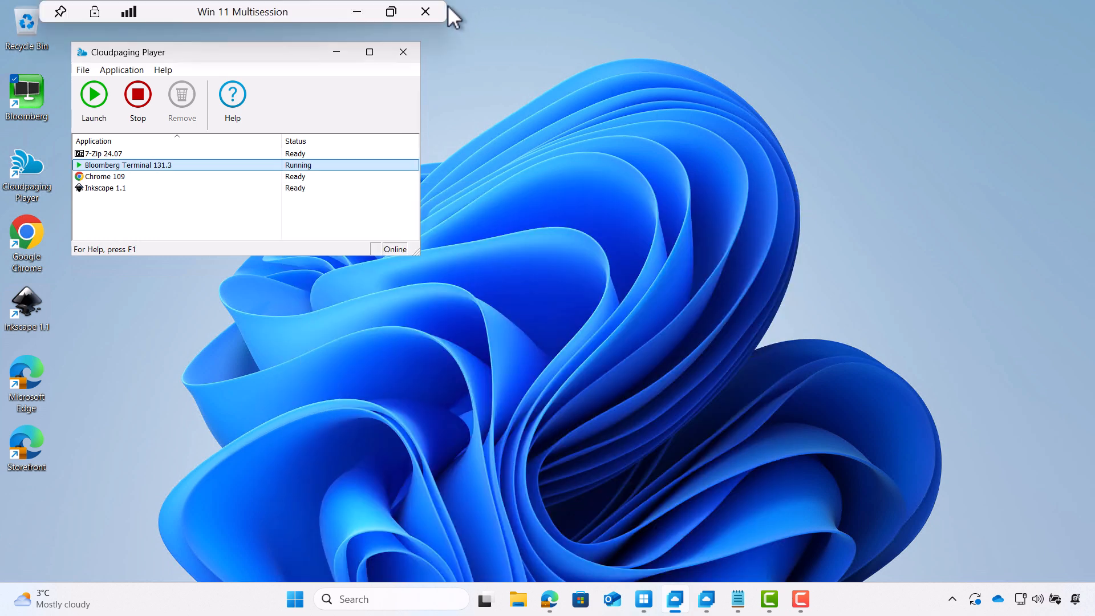
pyautogui.click(354, 14)
# Start a new trust policy named 'Limit 7-Zip 24.01 to Windows 11 23H2' with a description
pyautogui.click(1027, 127)
pyautogui.click(647, 351)
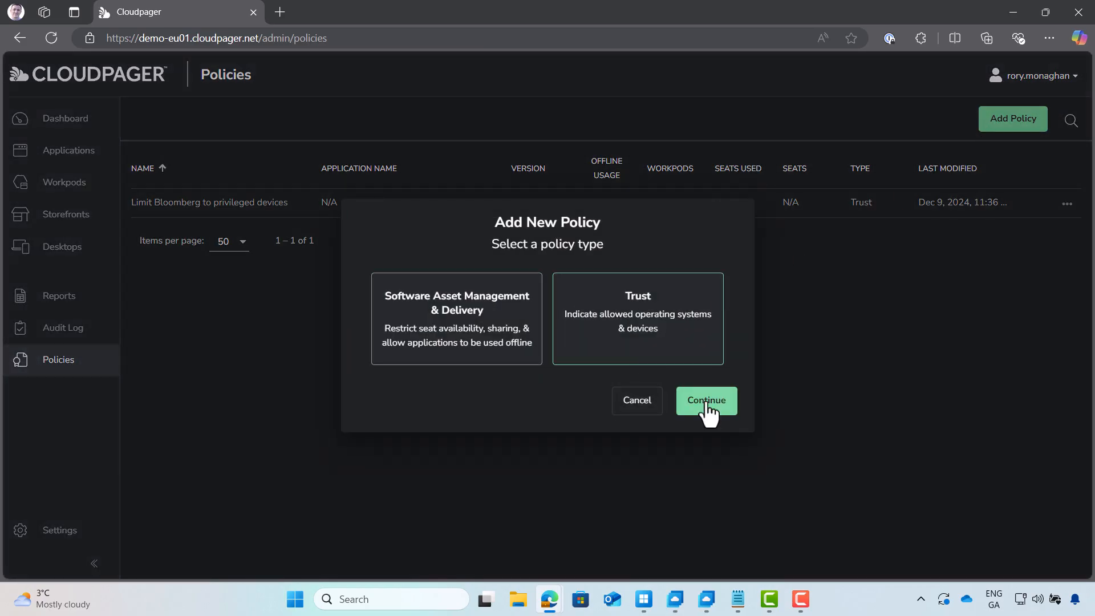
pyautogui.click(708, 403)
pyautogui.click(420, 250)
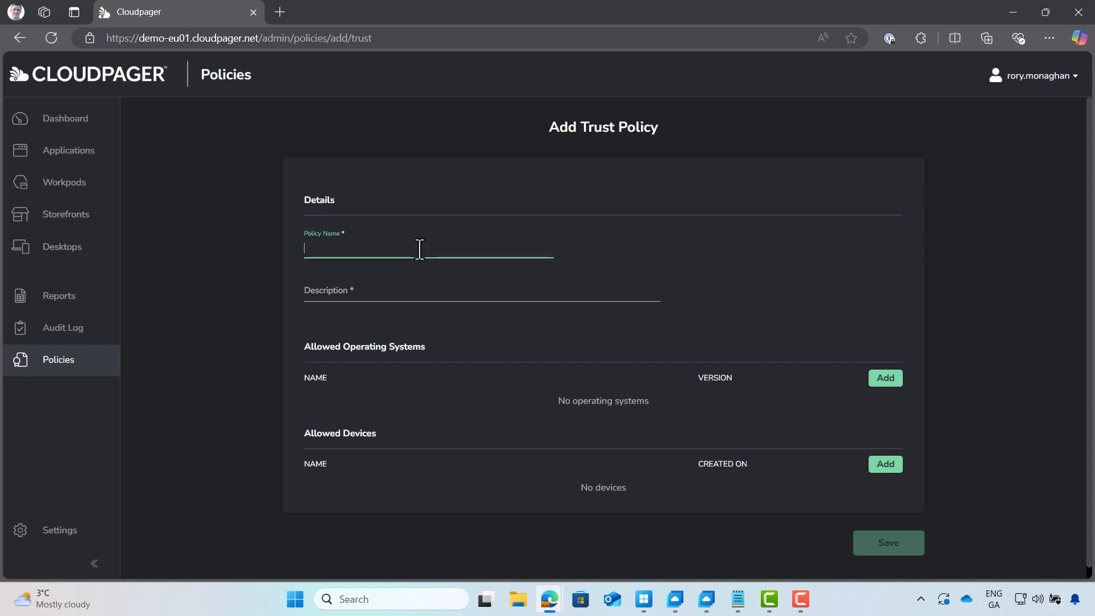
pyautogui.write('Limit 7-Zip 24.01 to Windows 11 23H2')
pyautogui.press('Tab')
pyautogui.write('This policy is to limit &-Zip 24.01 to be used only on Windows 11 23H2 devices')
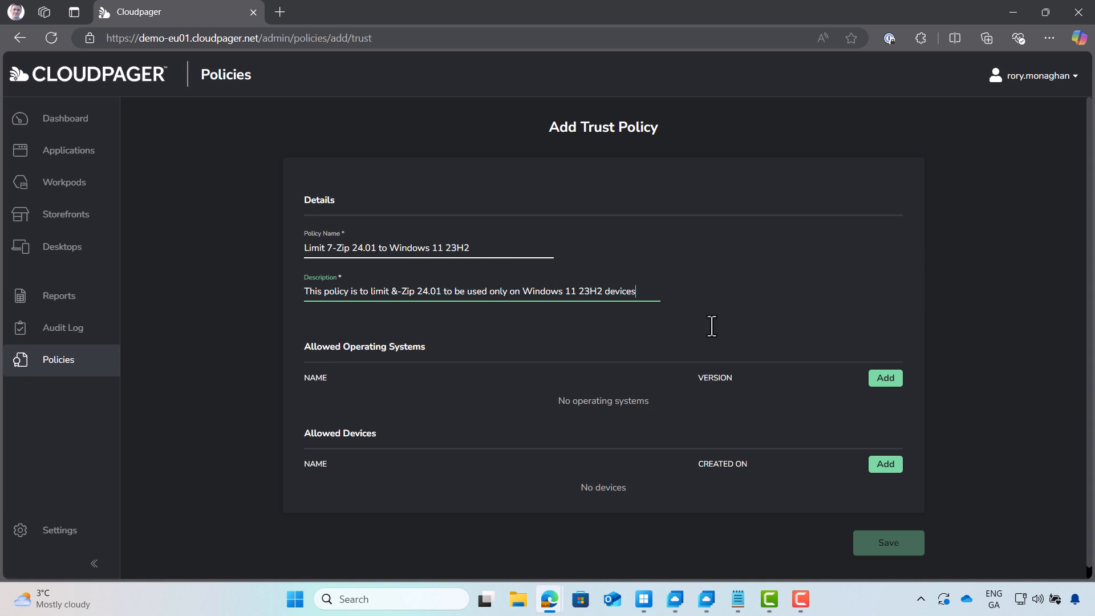
# Allow only Windows 11 23H2 as the operating system and save the trust policy
pyautogui.click(885, 379)
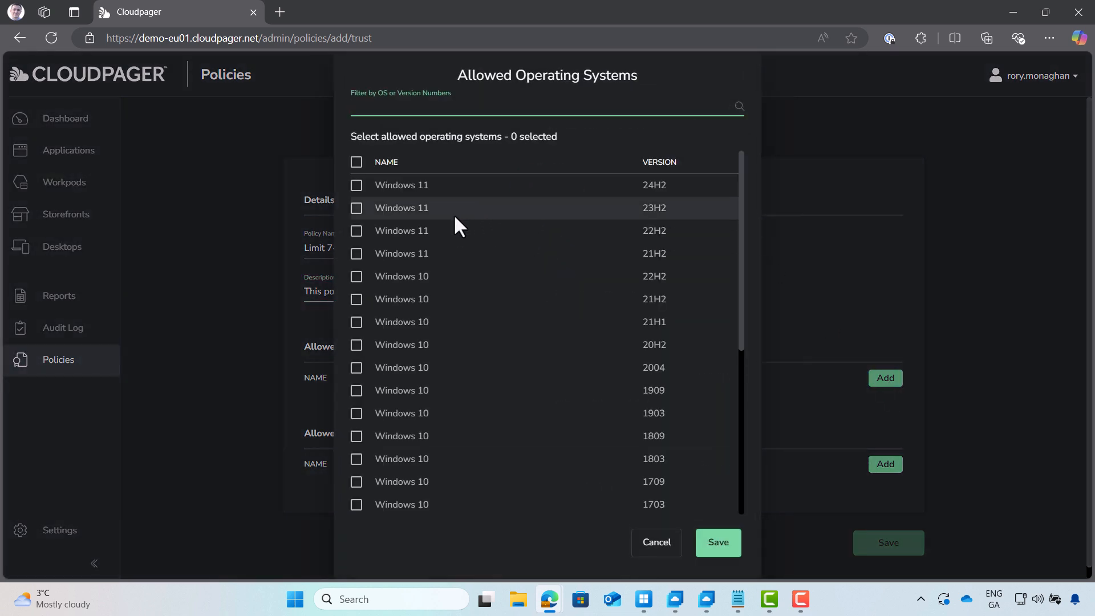
pyautogui.click(357, 209)
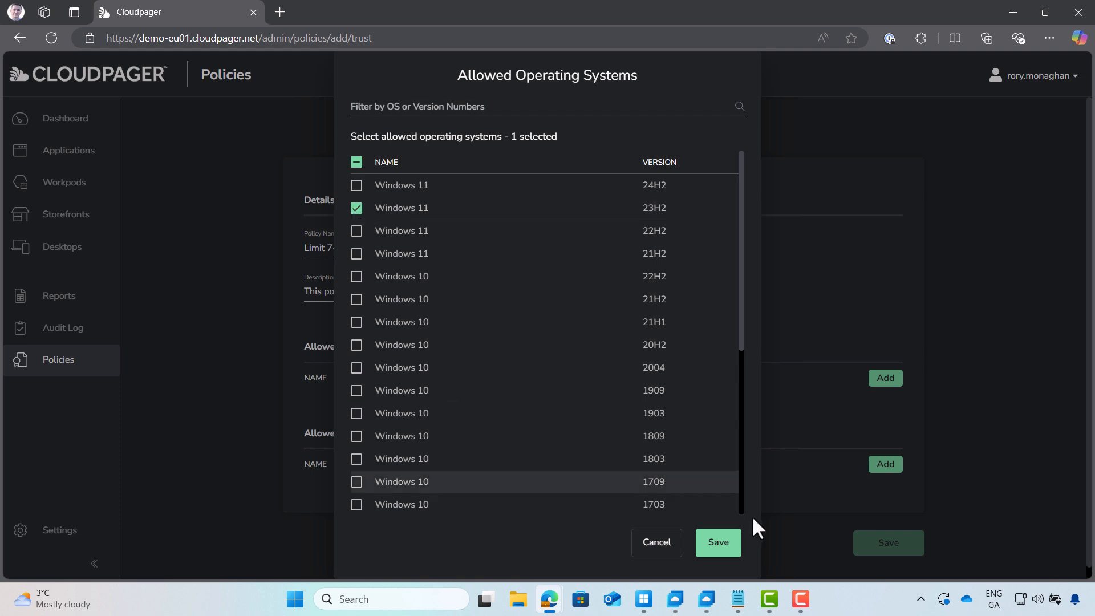
pyautogui.click(726, 543)
pyautogui.scroll(-1, 977, 485)
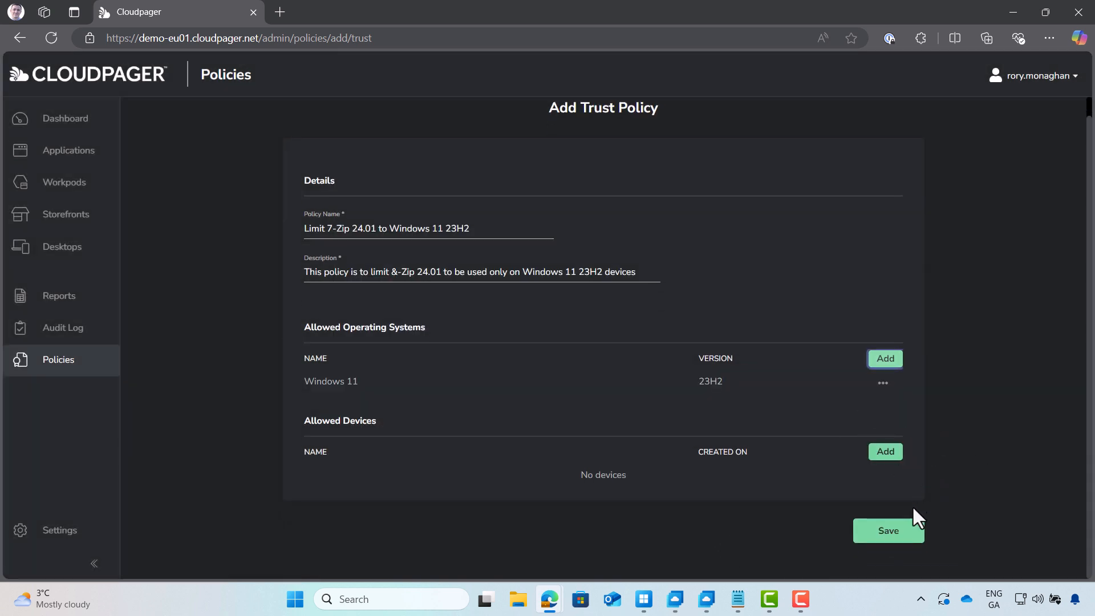
pyautogui.click(892, 536)
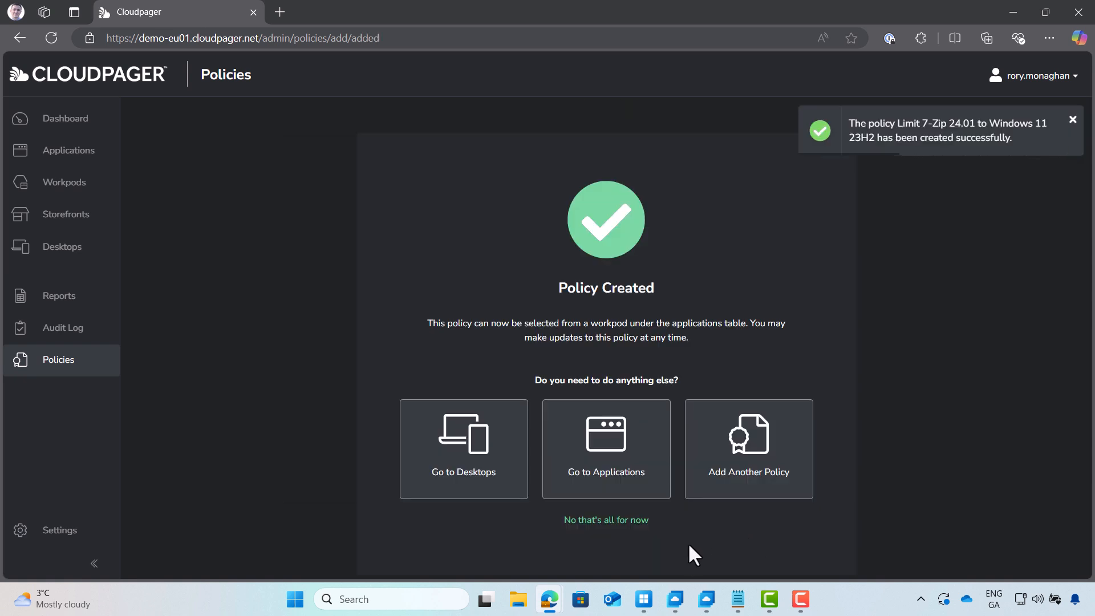
pyautogui.click(705, 598)
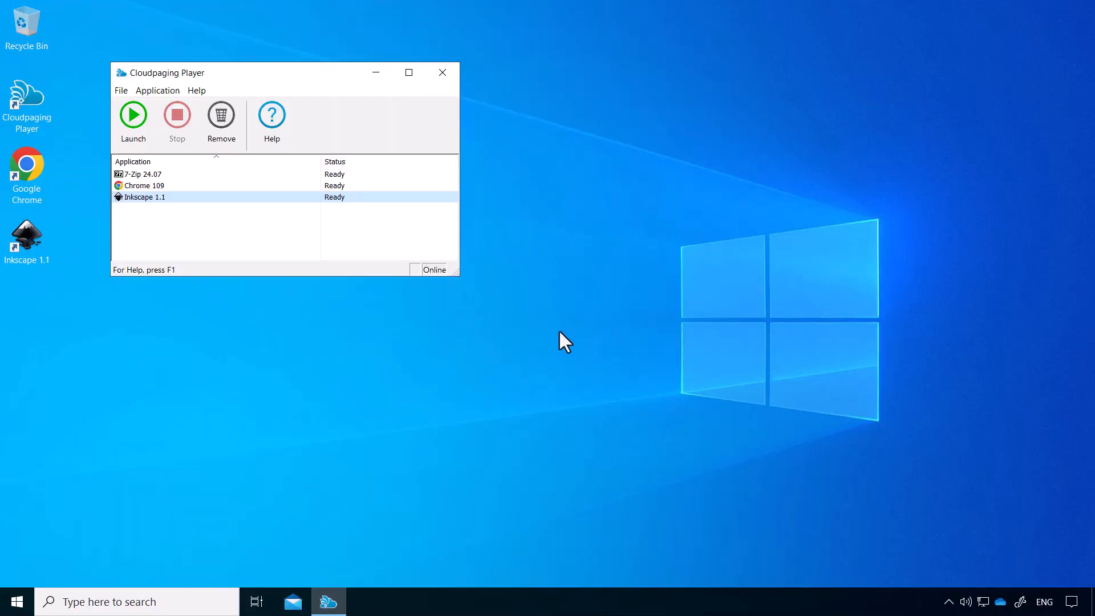
# Open This PC's properties from File Explorer, confirm Windows 11 Enterprise multi-session 23H2, and close About
pyautogui.click(196, 601)
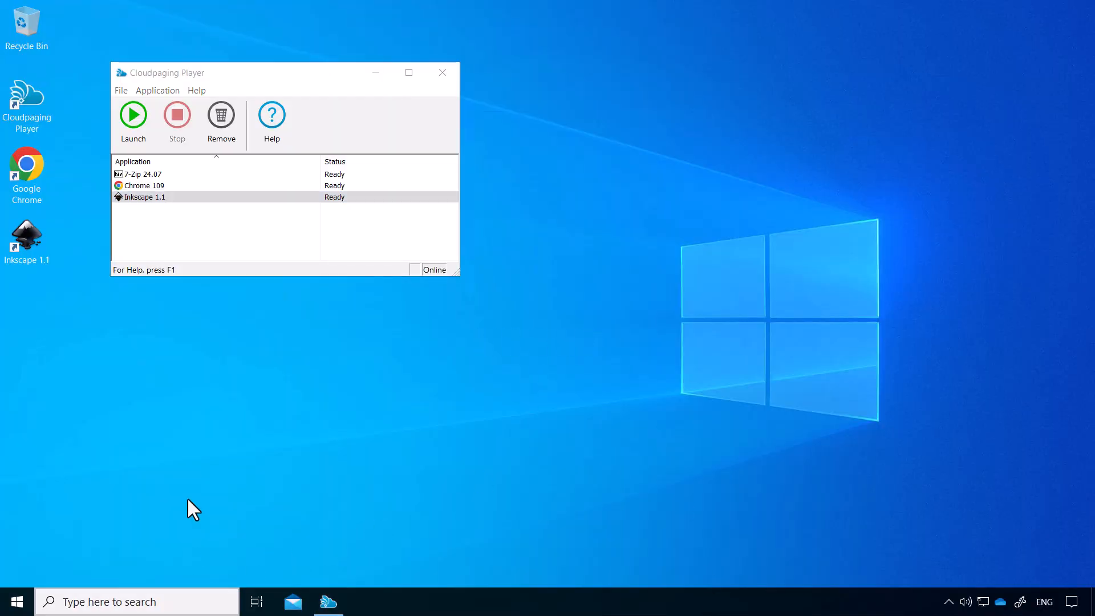
pyautogui.write('exp')
pyautogui.click(153, 256)
pyautogui.rightClick(388, 353)
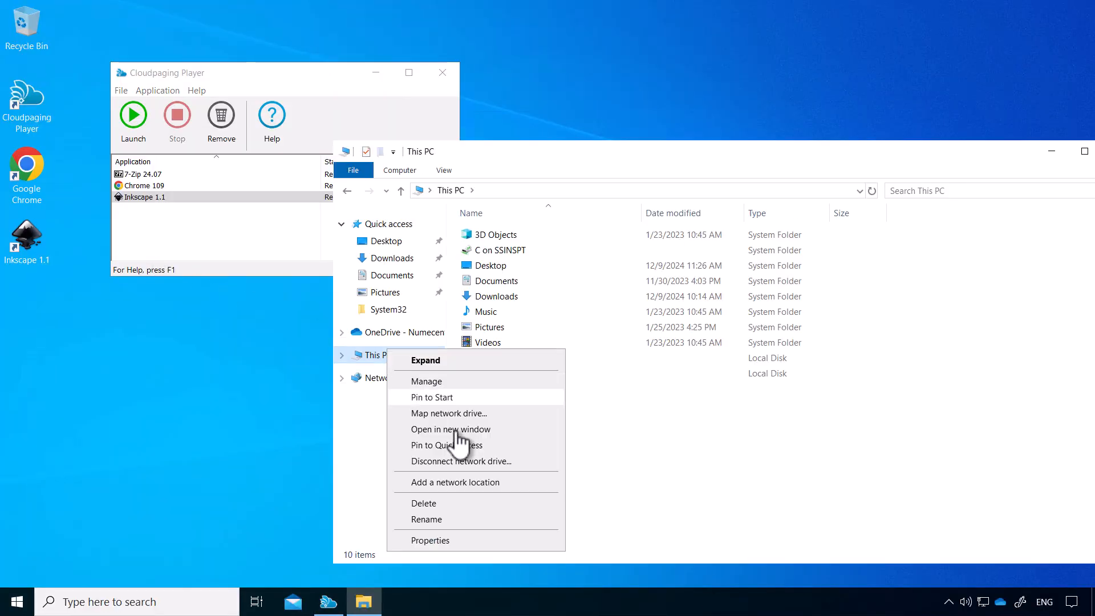
pyautogui.click(463, 542)
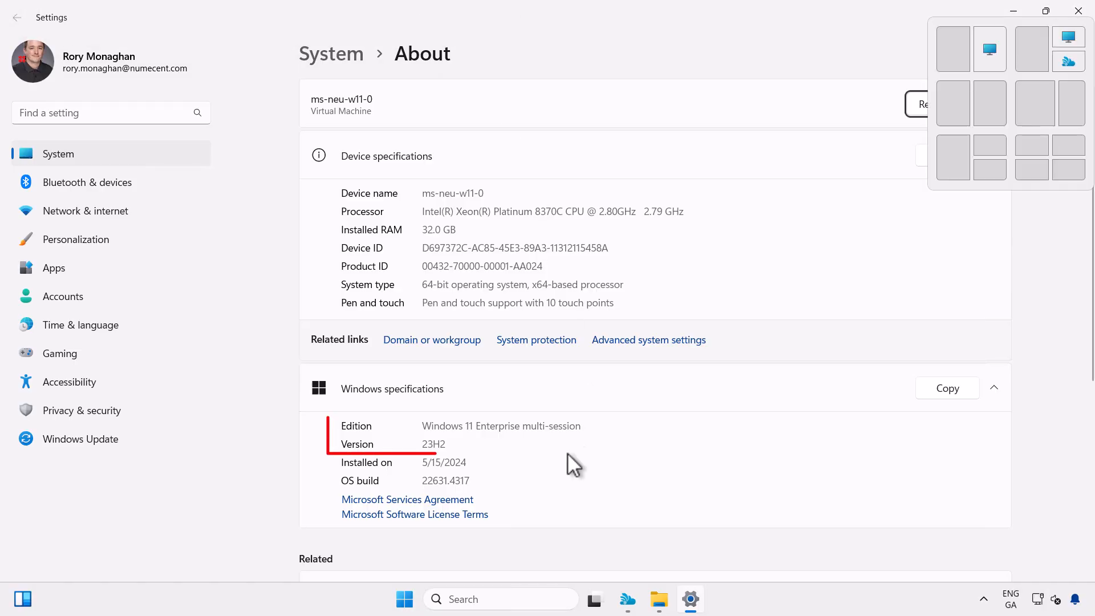
pyautogui.click(1078, 13)
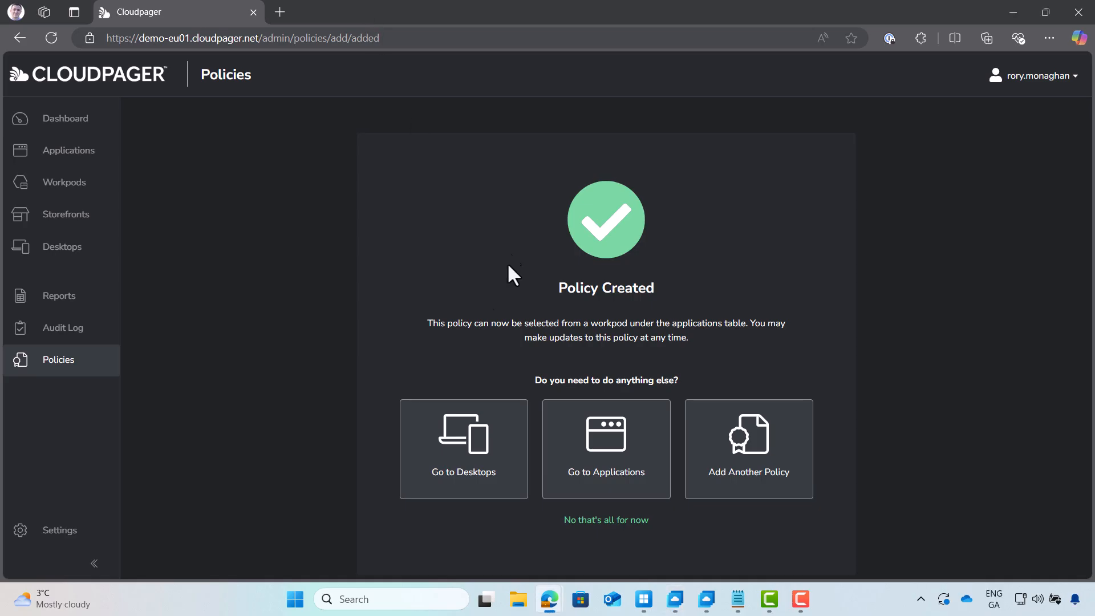
# In the Contractors workpod editor, attach the 'Limit 7-Zip 24.01 to Windows 11 23H2' policy to 7-Zip
pyautogui.click(54, 188)
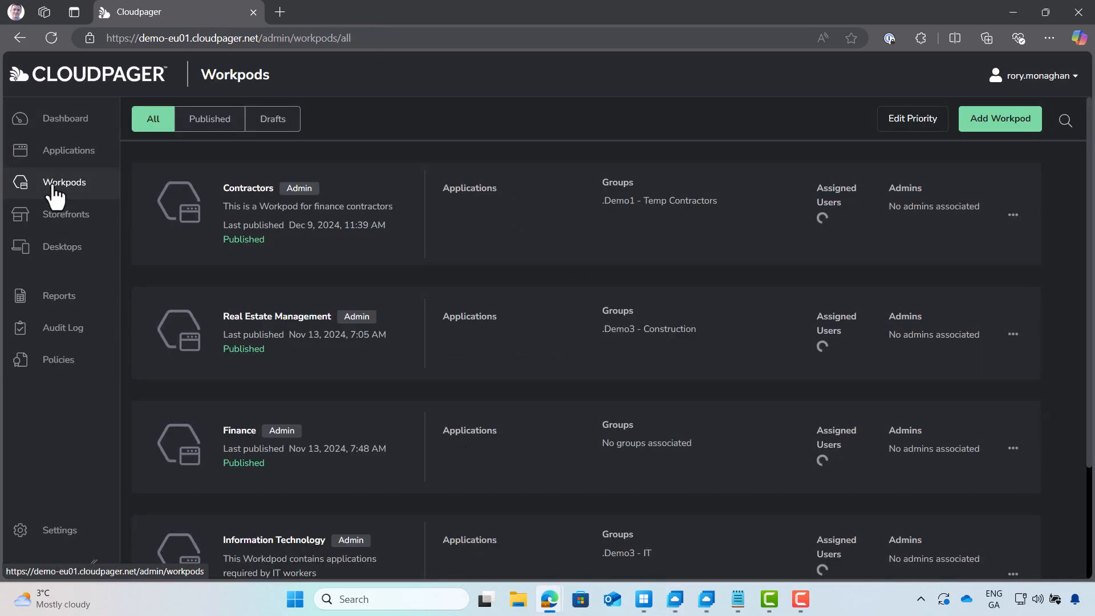
pyautogui.click(488, 212)
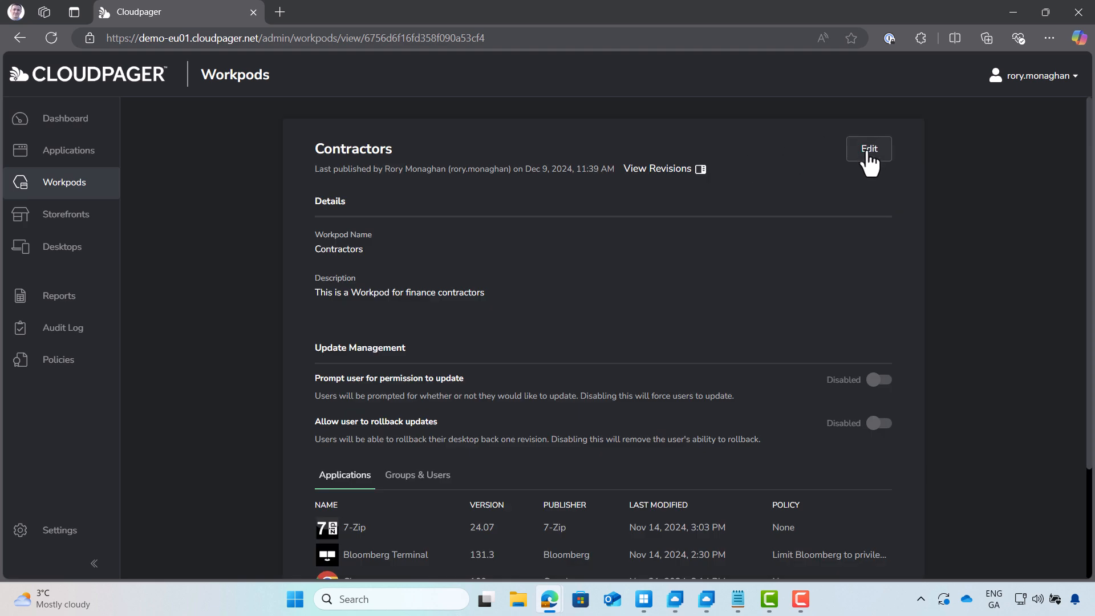
pyautogui.click(868, 157)
pyautogui.scroll(-5, 810, 348)
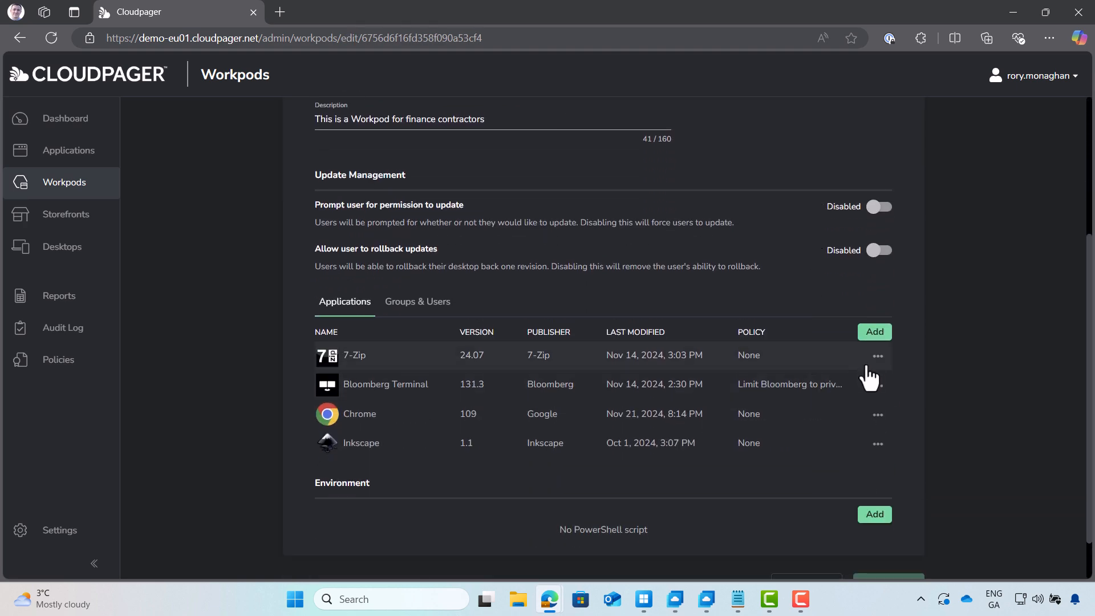
pyautogui.click(877, 357)
pyautogui.click(908, 388)
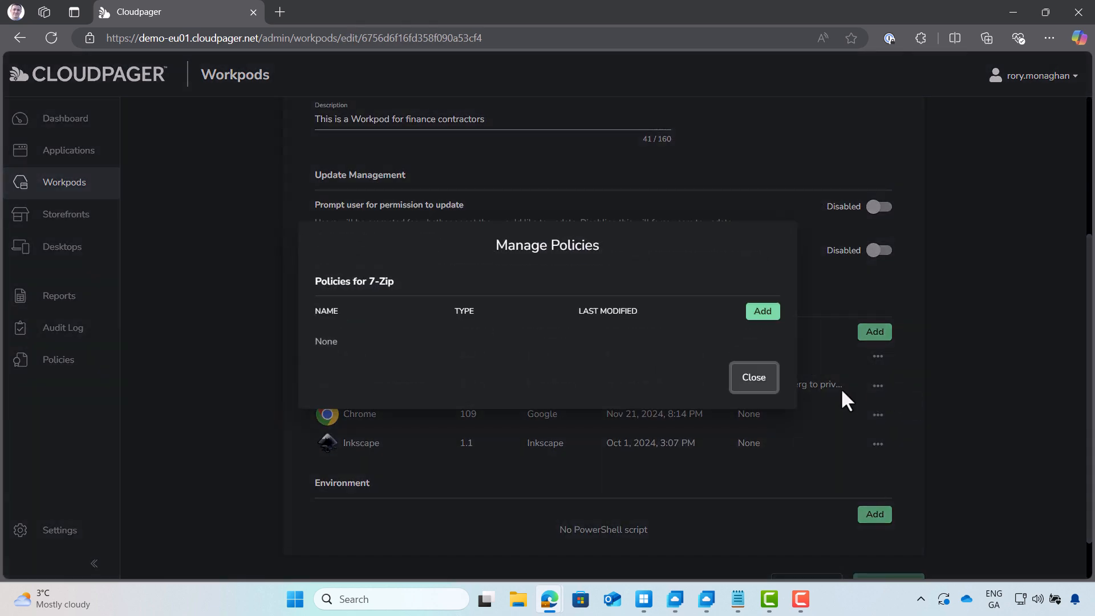
pyautogui.click(774, 317)
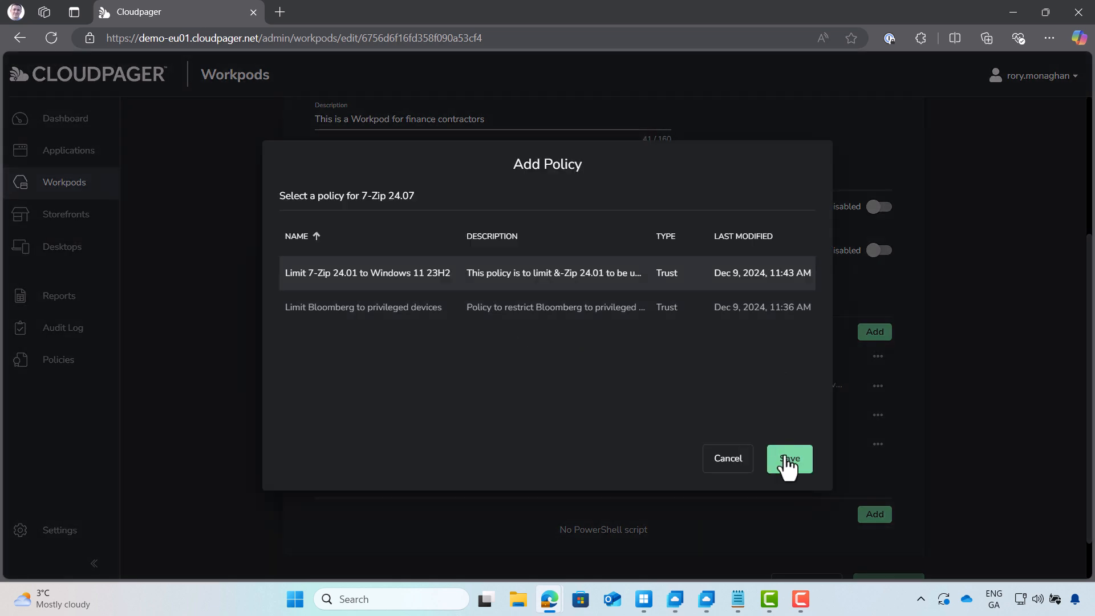
pyautogui.click(789, 458)
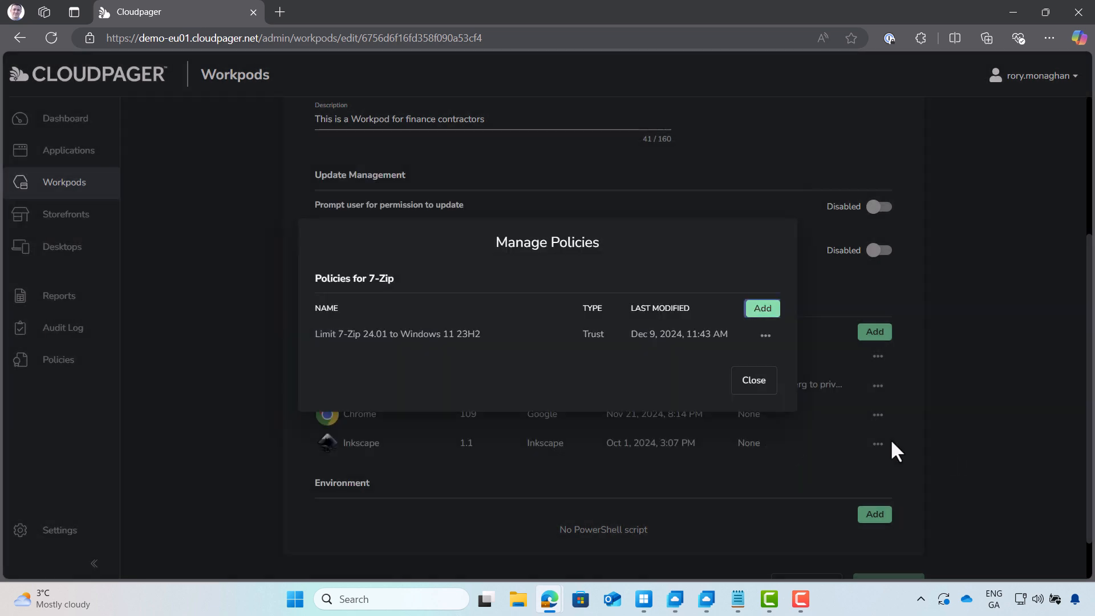
pyautogui.click(749, 382)
# Publish the workpod with comment 'CHG0000002 - Added Policy to limit 7-Zip to Win11 23H2 devices'
pyautogui.scroll(-1, 1012, 453)
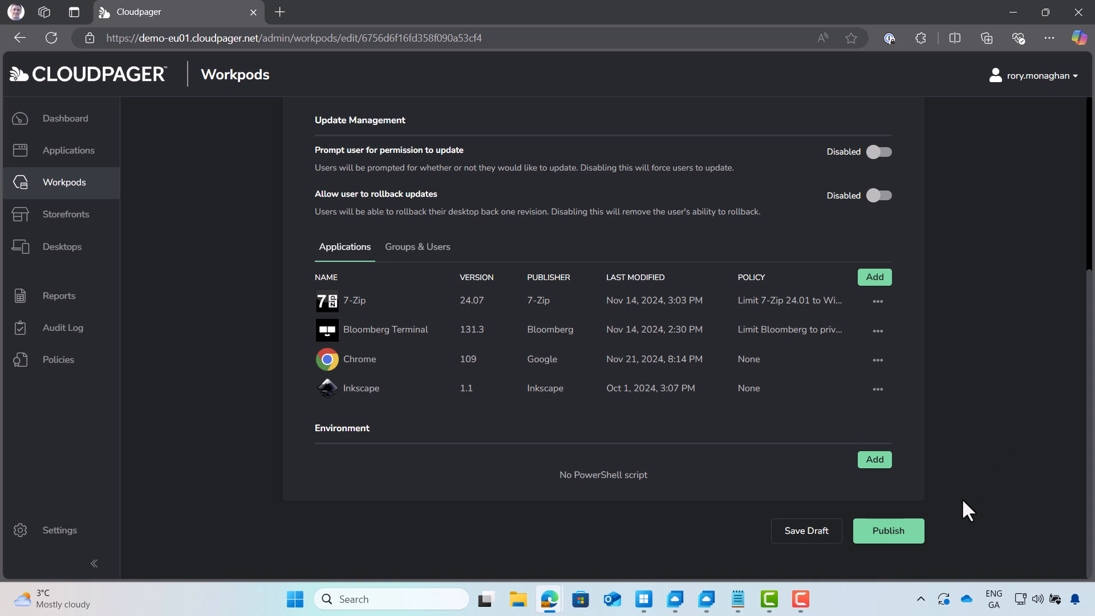
pyautogui.click(877, 533)
pyautogui.click(482, 312)
pyautogui.press('capslock')
pyautogui.write('CHG')
pyautogui.press('capslock')
pyautogui.write('0000002 - Added Policy to limit 7-Zip to Win11 23H2 devices')
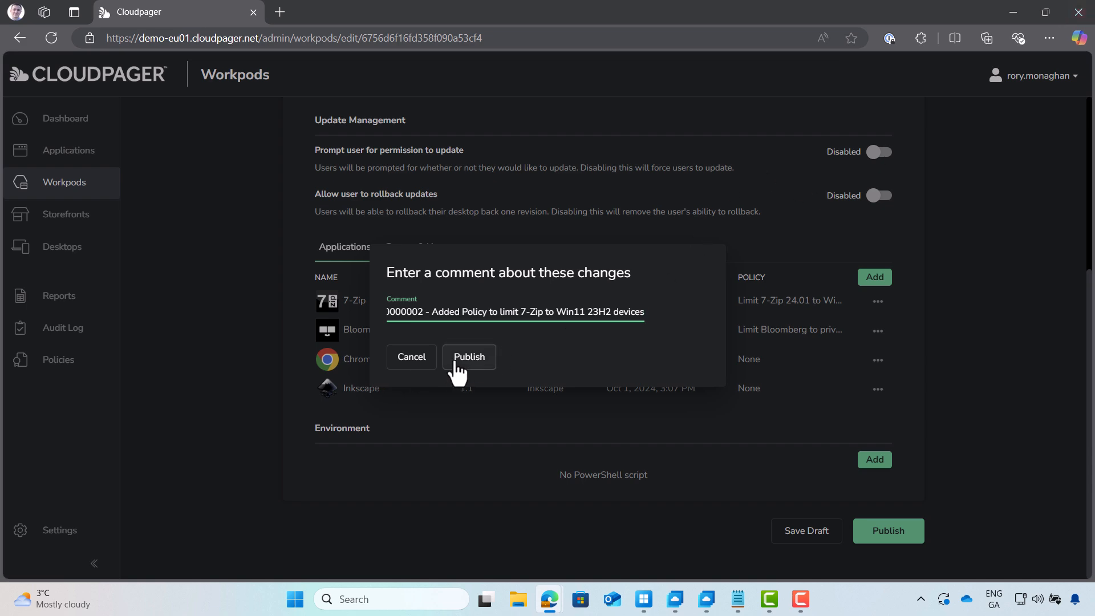
pyautogui.click(452, 363)
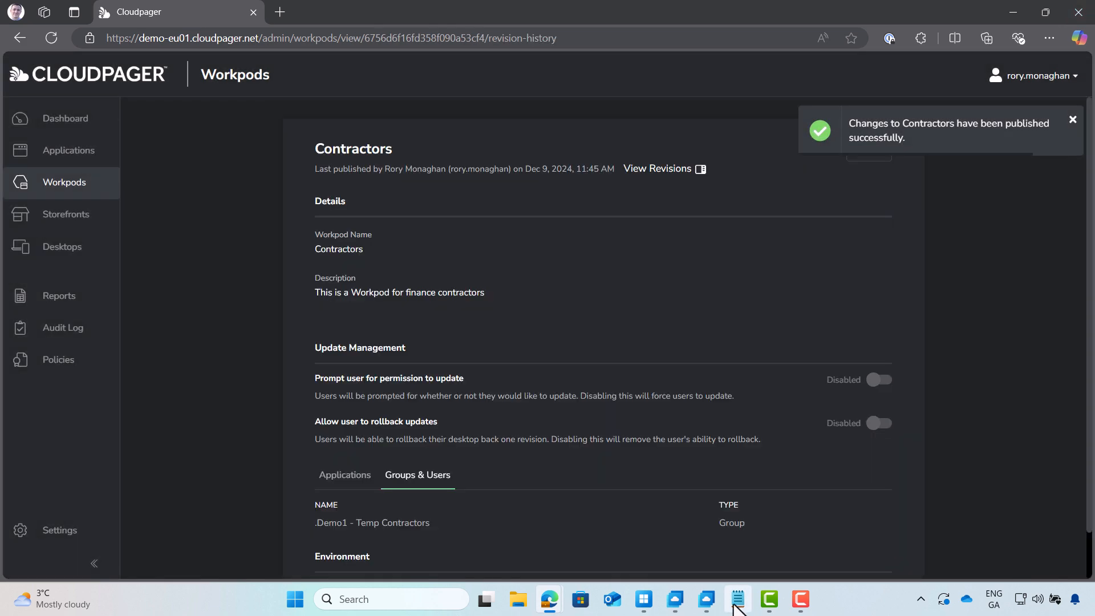
# Check that Cloudpaging Player on Windows 10 no longer lists 7-Zip, then switch to the Windows 11 desktop
pyautogui.click(708, 606)
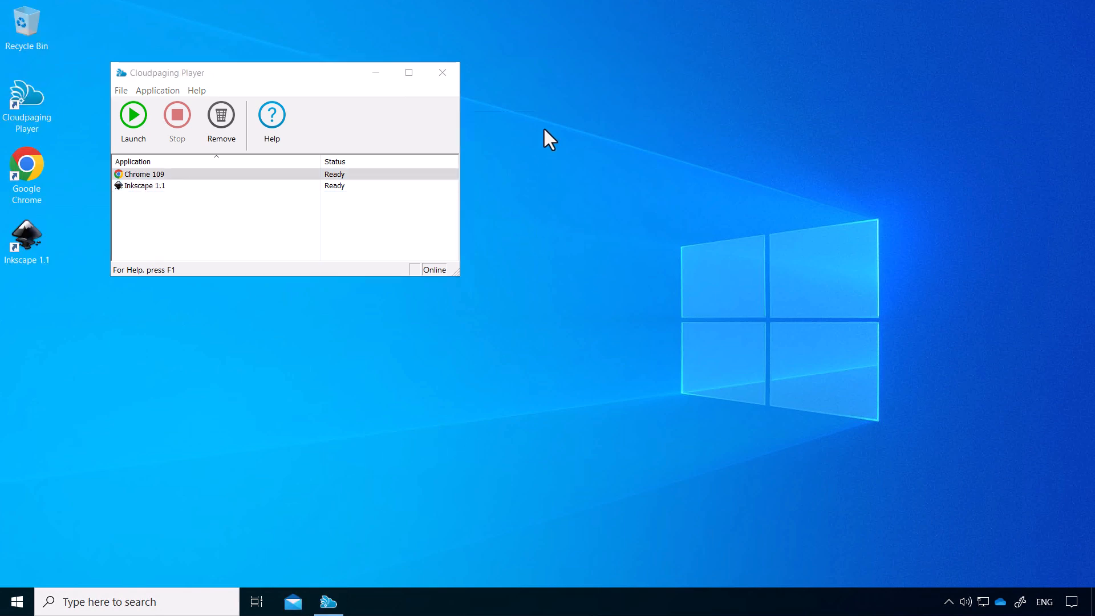
pyautogui.moveTo(522, 1)
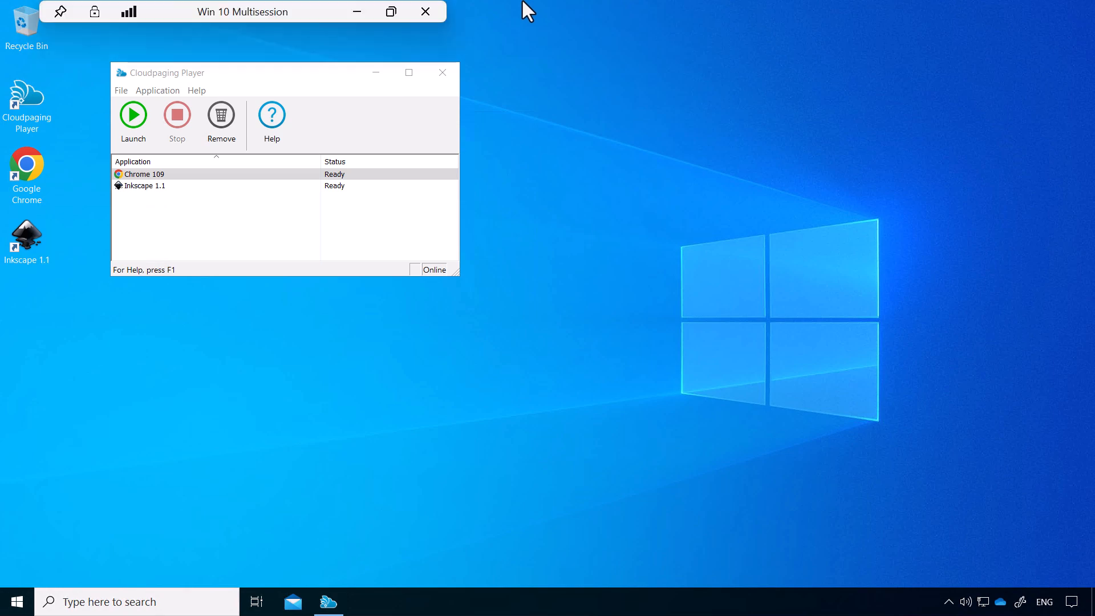
pyautogui.click(362, 6)
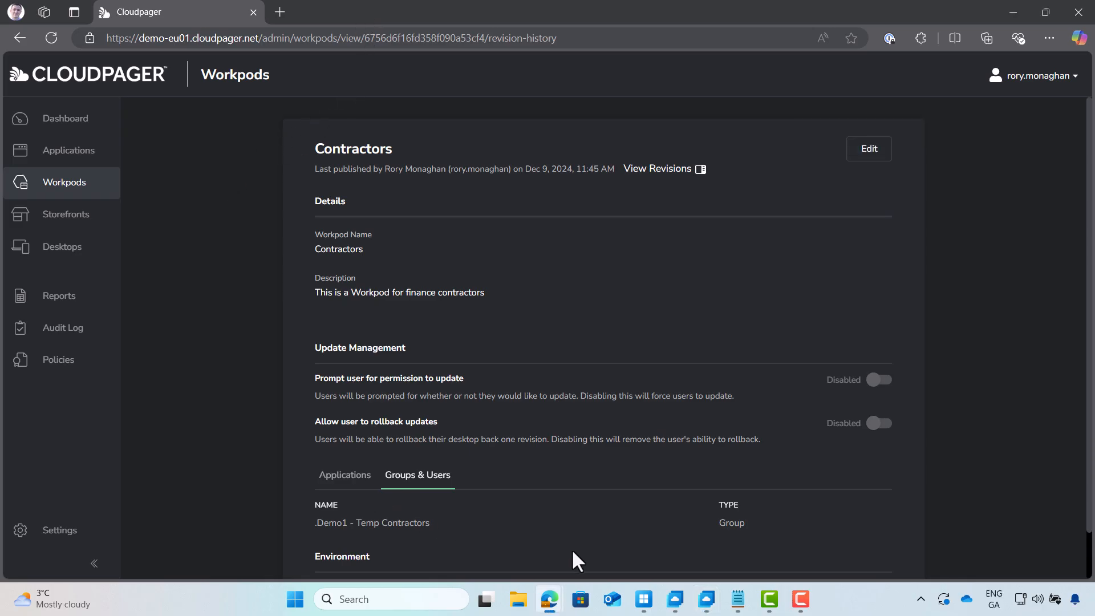
pyautogui.click(675, 599)
pyautogui.click(337, 385)
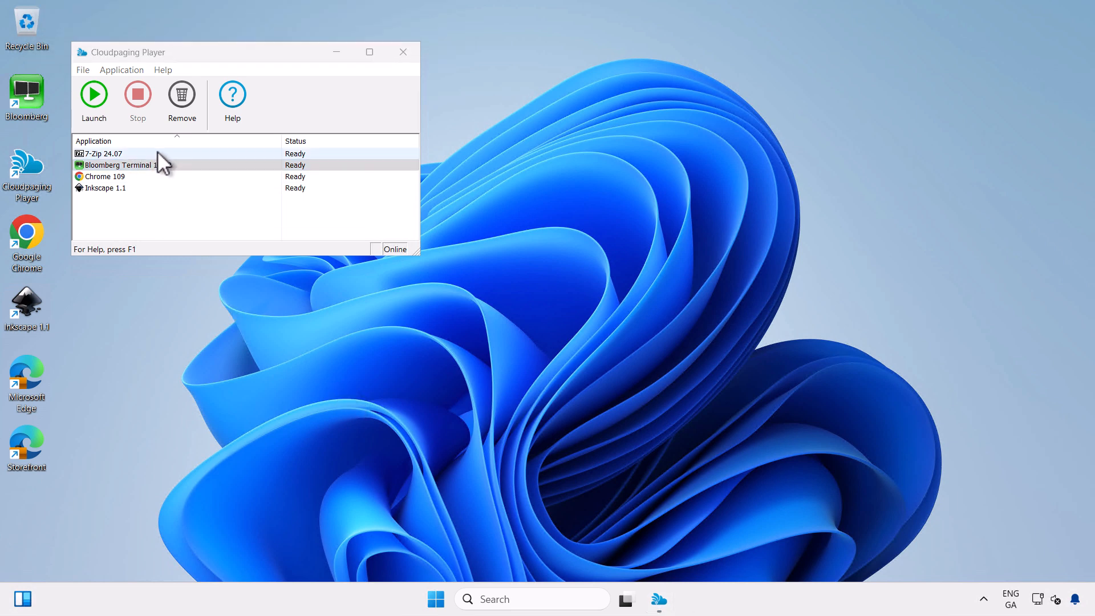
# Launch 7-Zip File Manager on Windows 11 to show it runs, close it, then open Numecent's Request Demo page
pyautogui.press('super')
pyautogui.click(459, 200)
pyautogui.moveTo(454, 57); pyautogui.dragTo(675, 192)
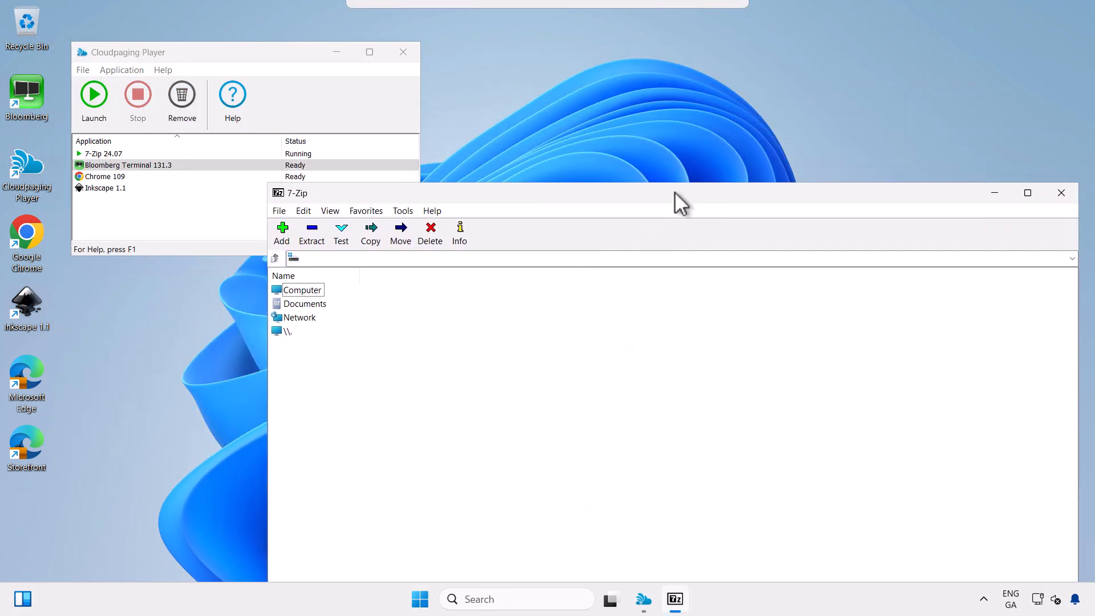
pyautogui.click(1060, 195)
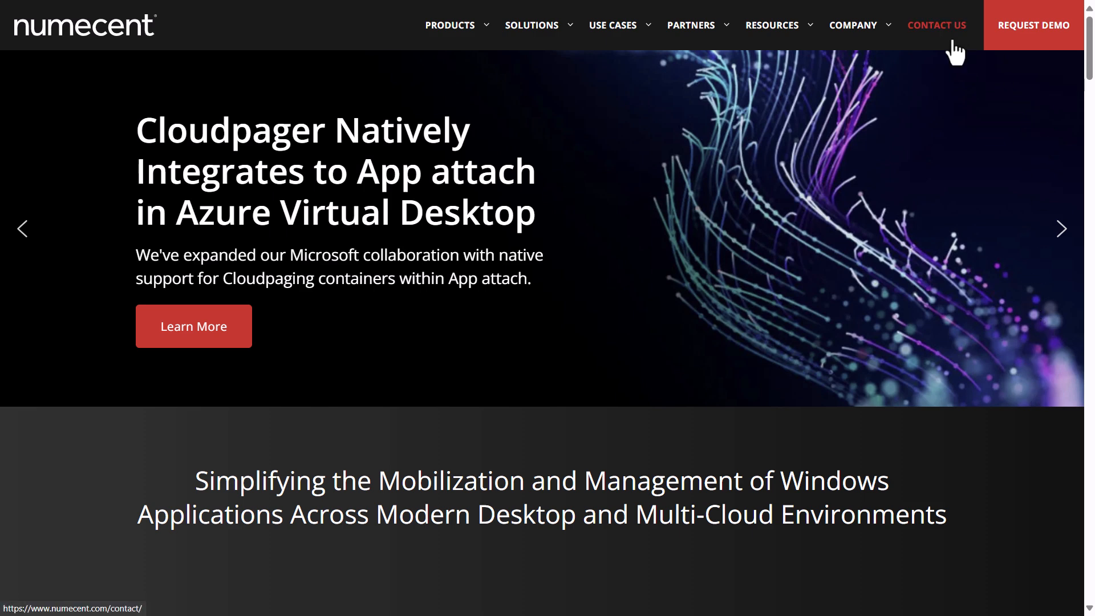
pyautogui.click(1031, 32)
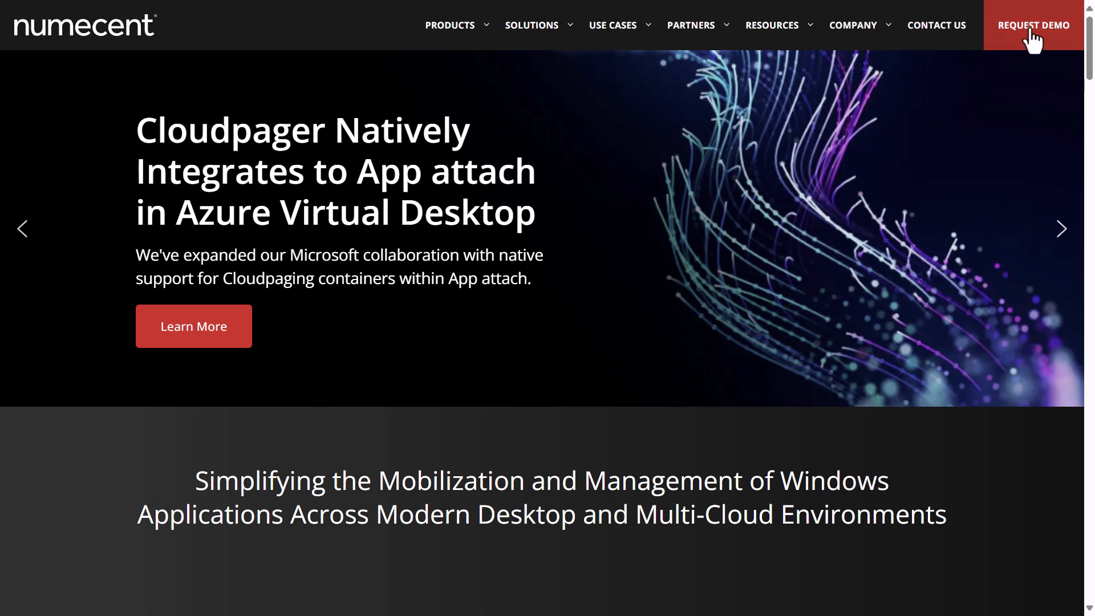